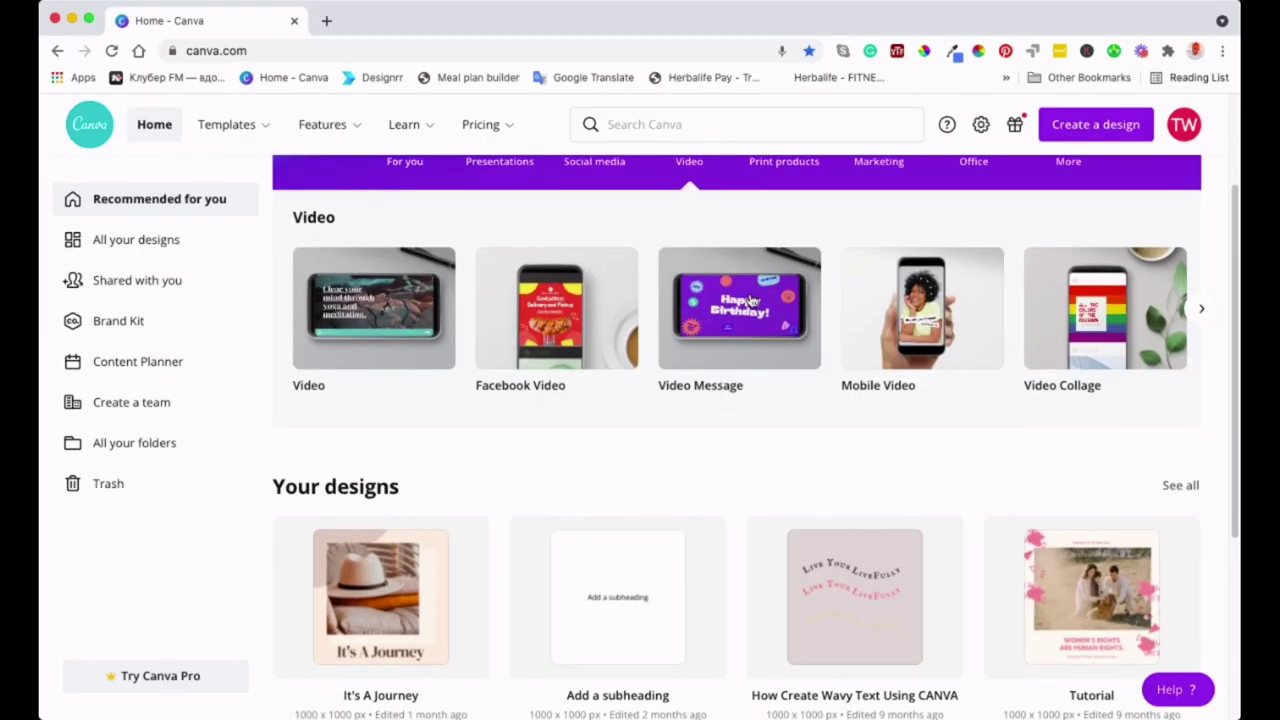
- Create a new blank design of the Video type
{"action": "scroll", "coordinate": [749, 300], "scroll_direction": "down", "scroll_amount": 3}
{"action": "scroll", "coordinate": [749, 300], "scroll_direction": "up", "scroll_amount": 3}
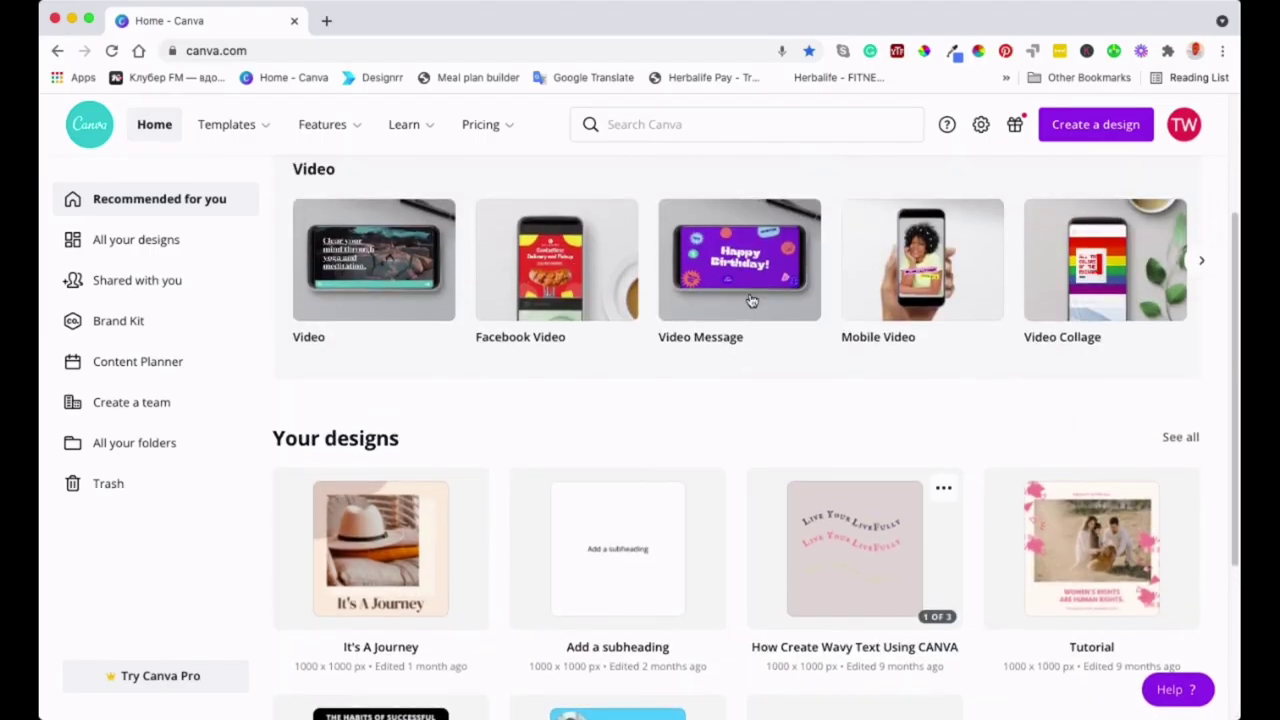
{"action": "scroll", "coordinate": [751, 301], "scroll_direction": "up", "scroll_amount": 2}
{"action": "mouse_move", "coordinate": [258, 128]}
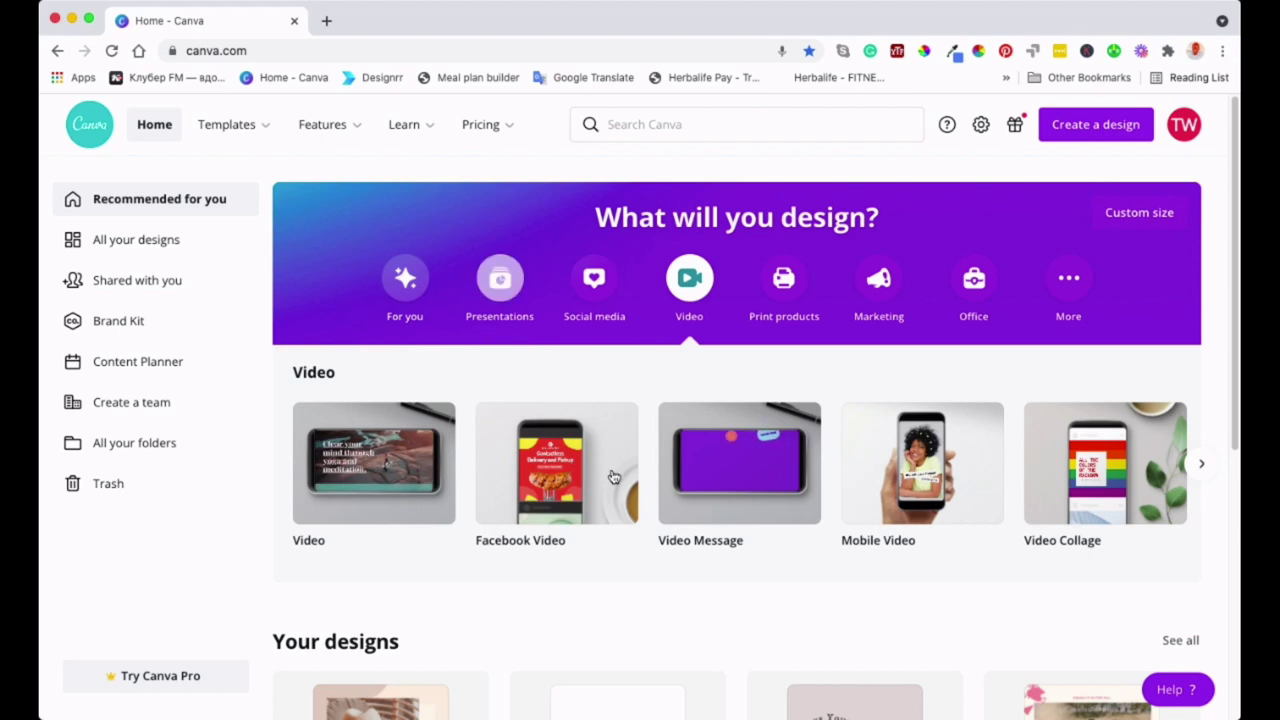
{"action": "mouse_move", "coordinate": [548, 479]}
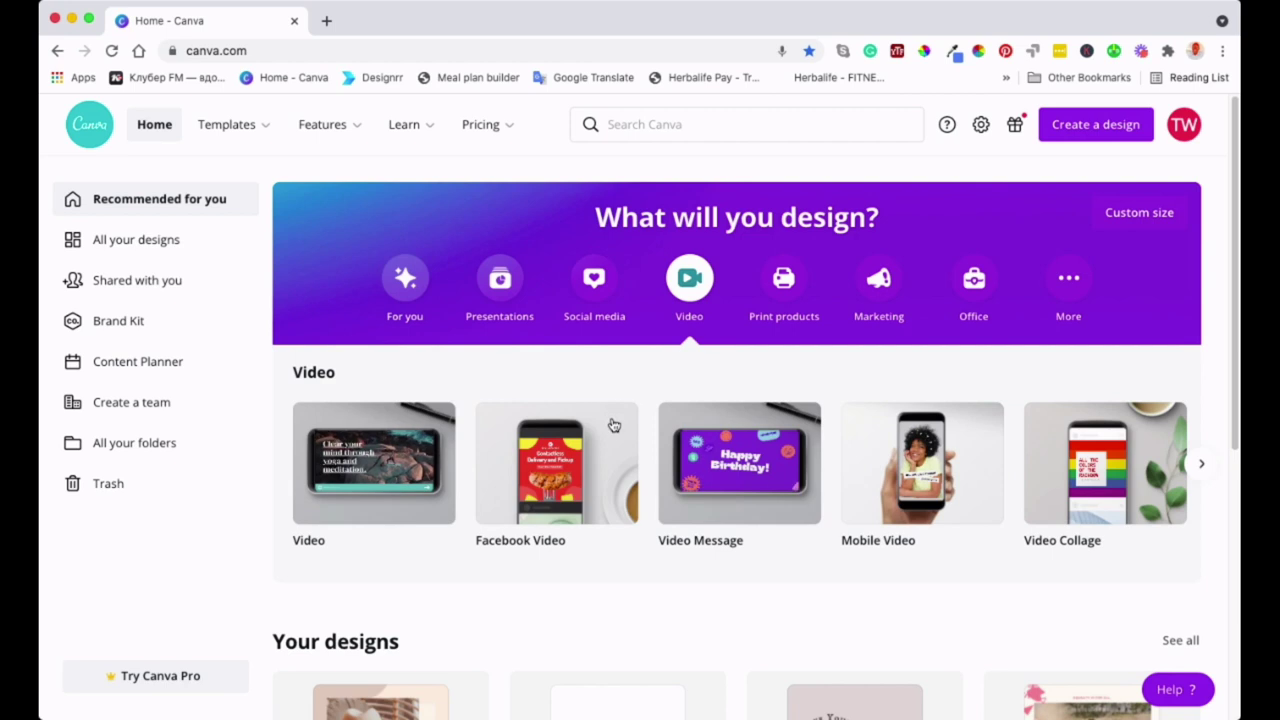
{"action": "mouse_move", "coordinate": [615, 424]}
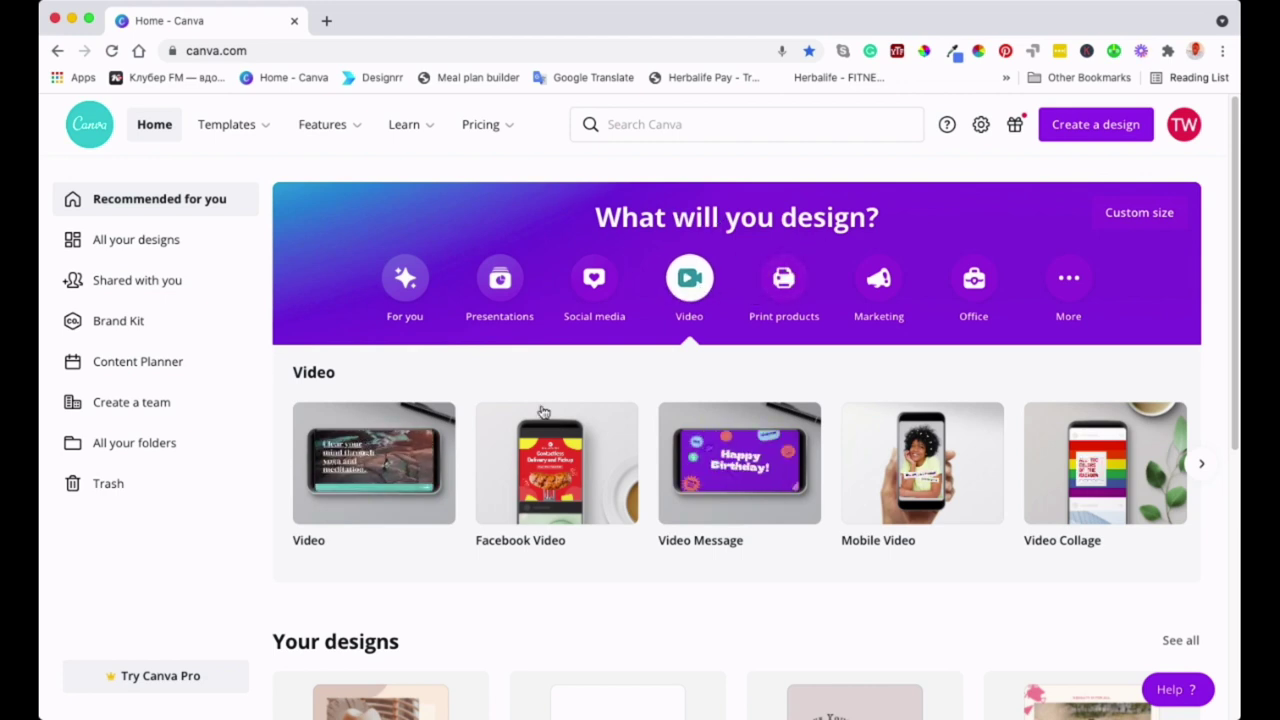
{"action": "scroll", "coordinate": [542, 389], "scroll_direction": "down", "scroll_amount": 2}
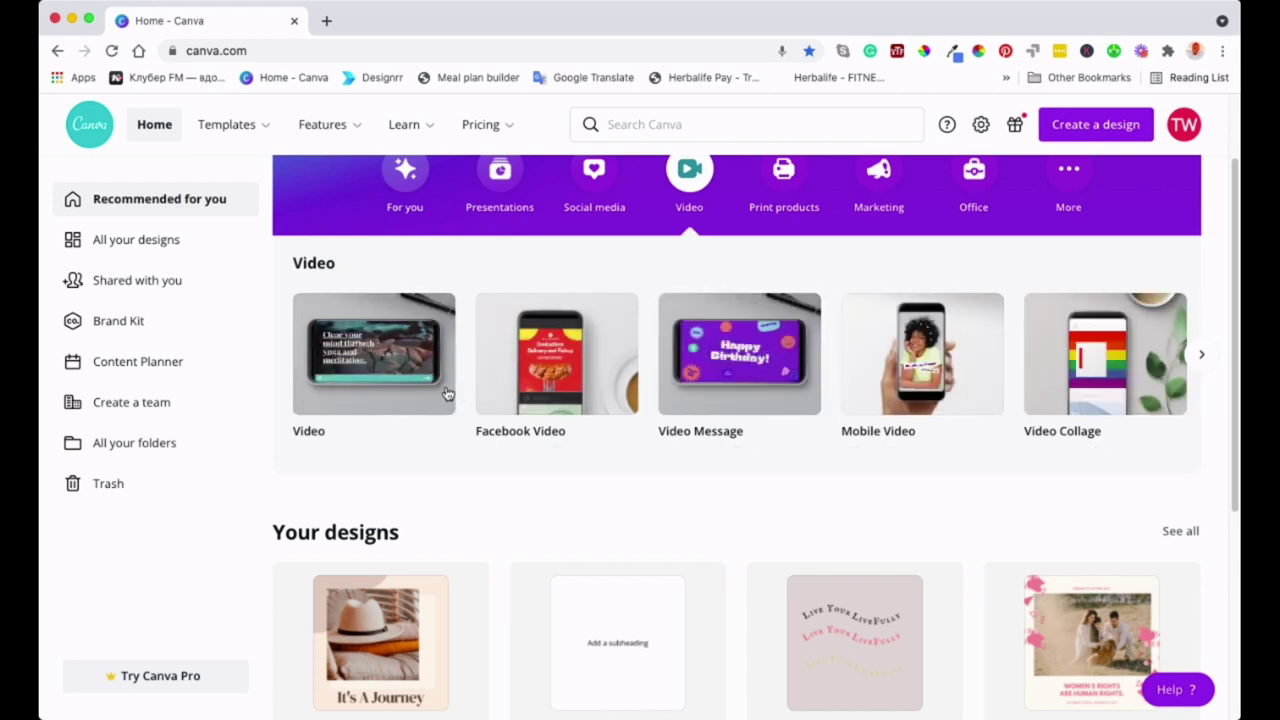
{"action": "left_click", "coordinate": [376, 367]}
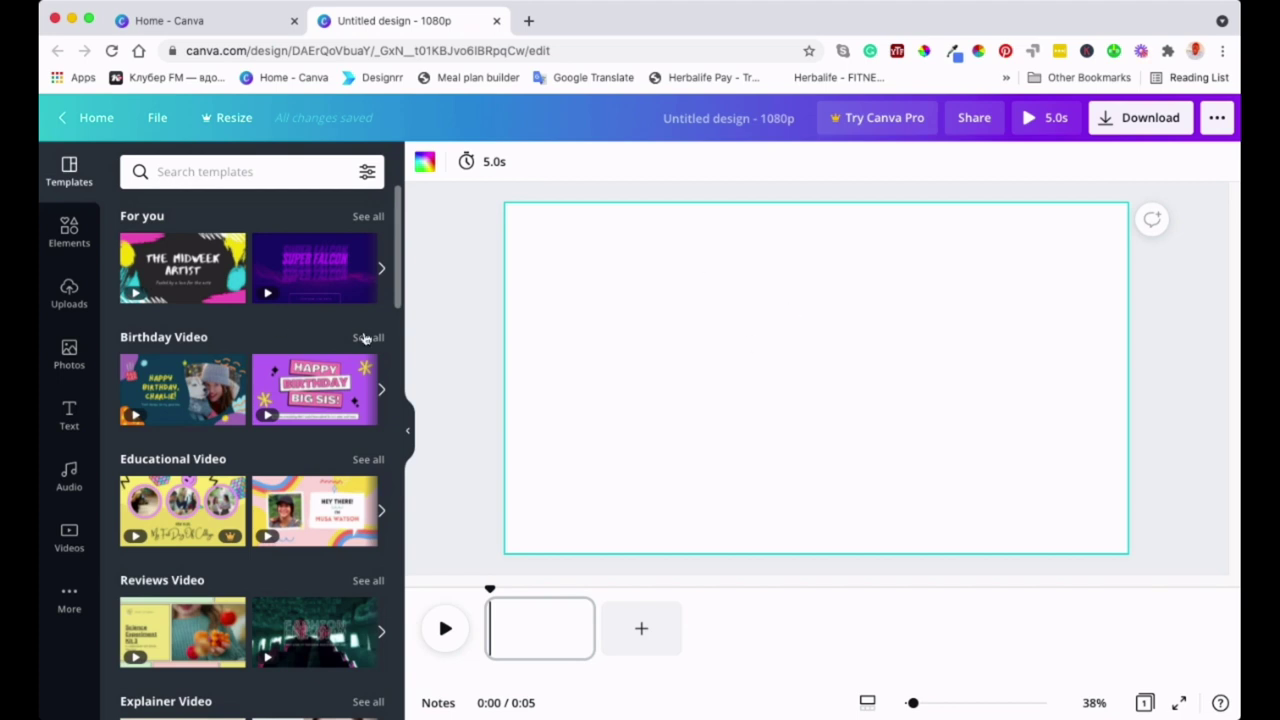
- Fill the blank page with the 17-second keyboard-typing clip from the recently used stock videos
{"action": "mouse_move", "coordinate": [143, 256]}
{"action": "scroll", "coordinate": [267, 368], "scroll_direction": "down", "scroll_amount": 3}
{"action": "scroll", "coordinate": [257, 434], "scroll_direction": "up", "scroll_amount": 3}
{"action": "left_click", "coordinate": [69, 540]}
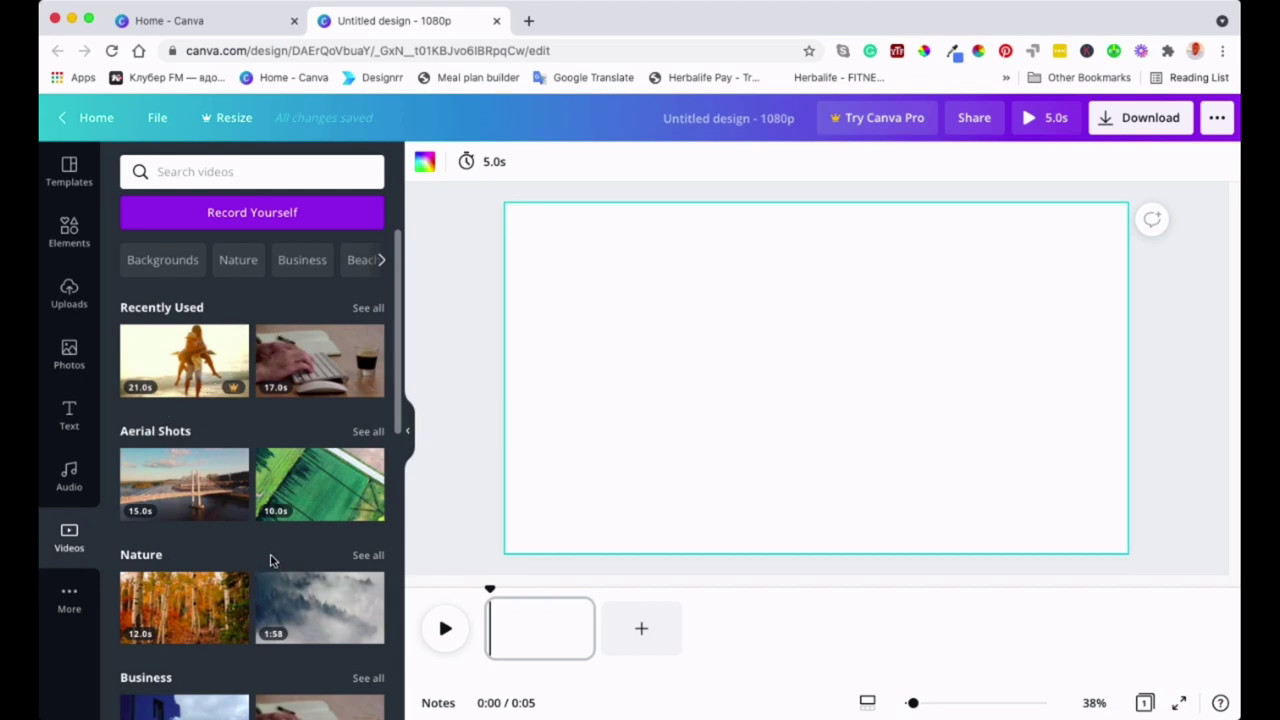
{"action": "scroll", "coordinate": [320, 280], "scroll_direction": "down", "scroll_amount": 1}
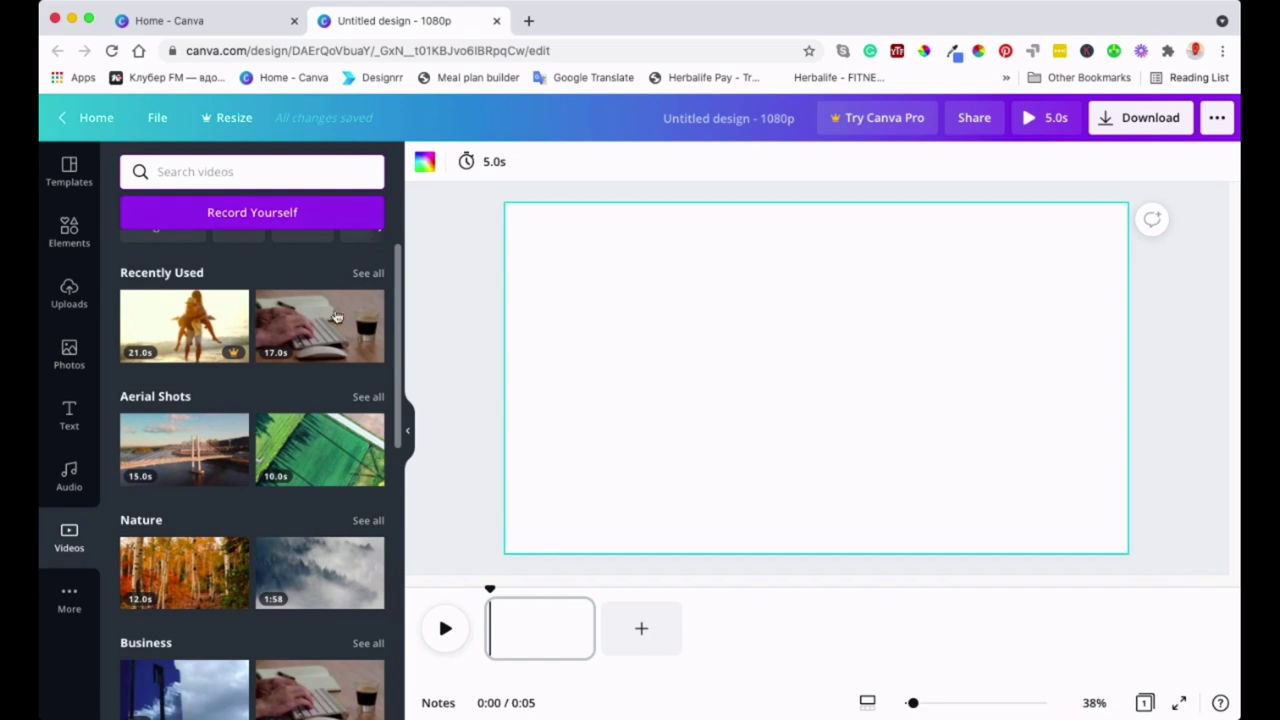
{"action": "scroll", "coordinate": [336, 360], "scroll_direction": "down", "scroll_amount": 5}
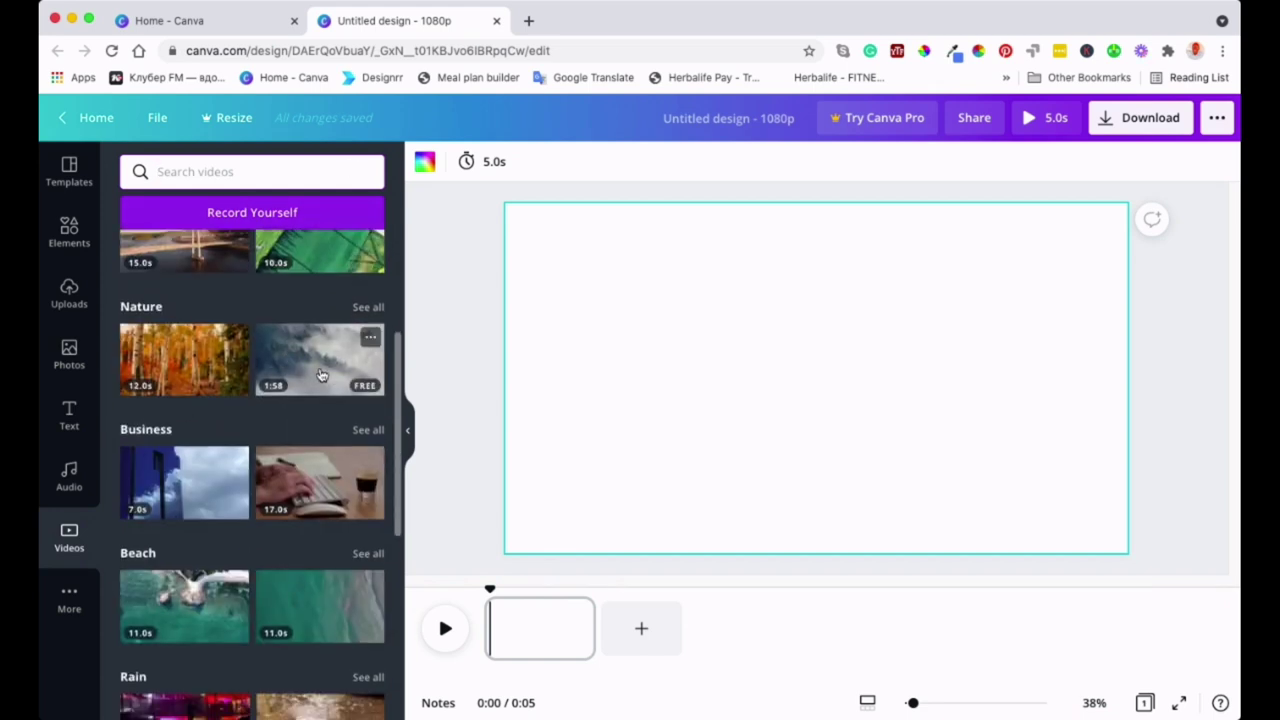
{"action": "scroll", "coordinate": [200, 385], "scroll_direction": "up", "scroll_amount": 6}
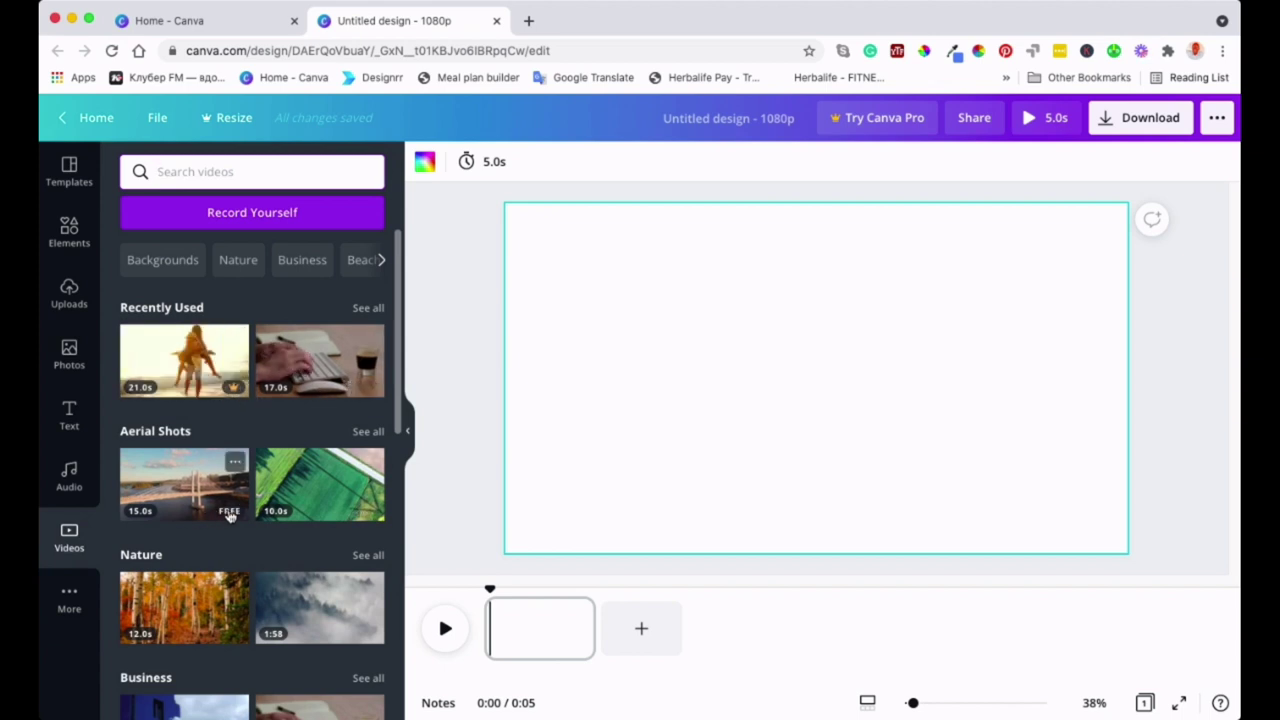
{"action": "scroll", "coordinate": [303, 607], "scroll_direction": "down", "scroll_amount": 1}
{"action": "scroll", "coordinate": [303, 607], "scroll_direction": "up", "scroll_amount": 1}
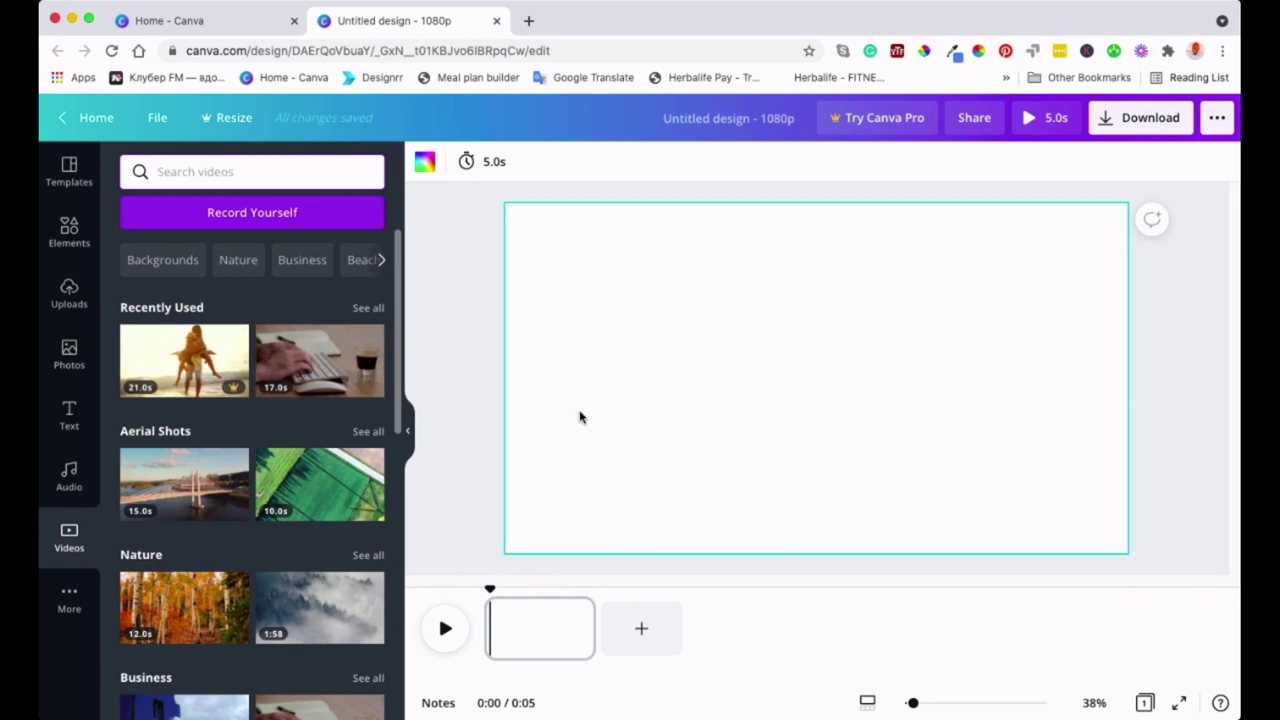
{"action": "scroll", "coordinate": [309, 407], "scroll_direction": "down", "scroll_amount": 3}
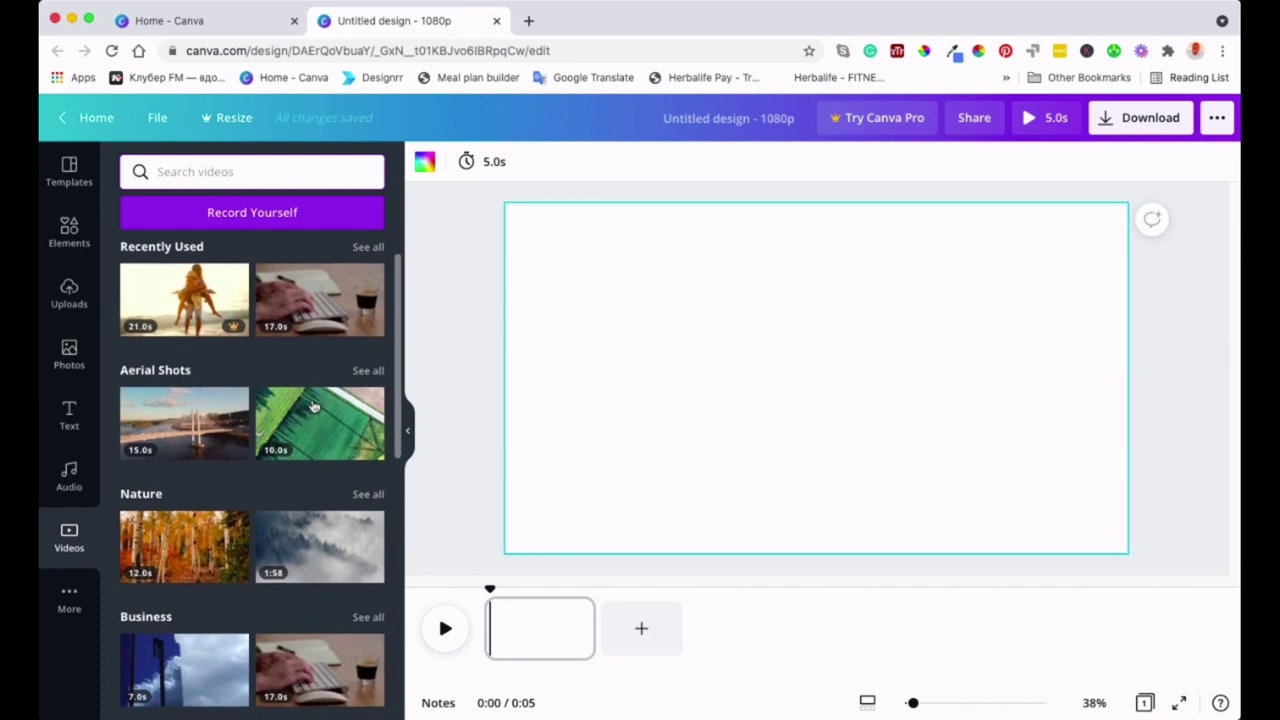
{"action": "scroll", "coordinate": [321, 385], "scroll_direction": "up", "scroll_amount": 3}
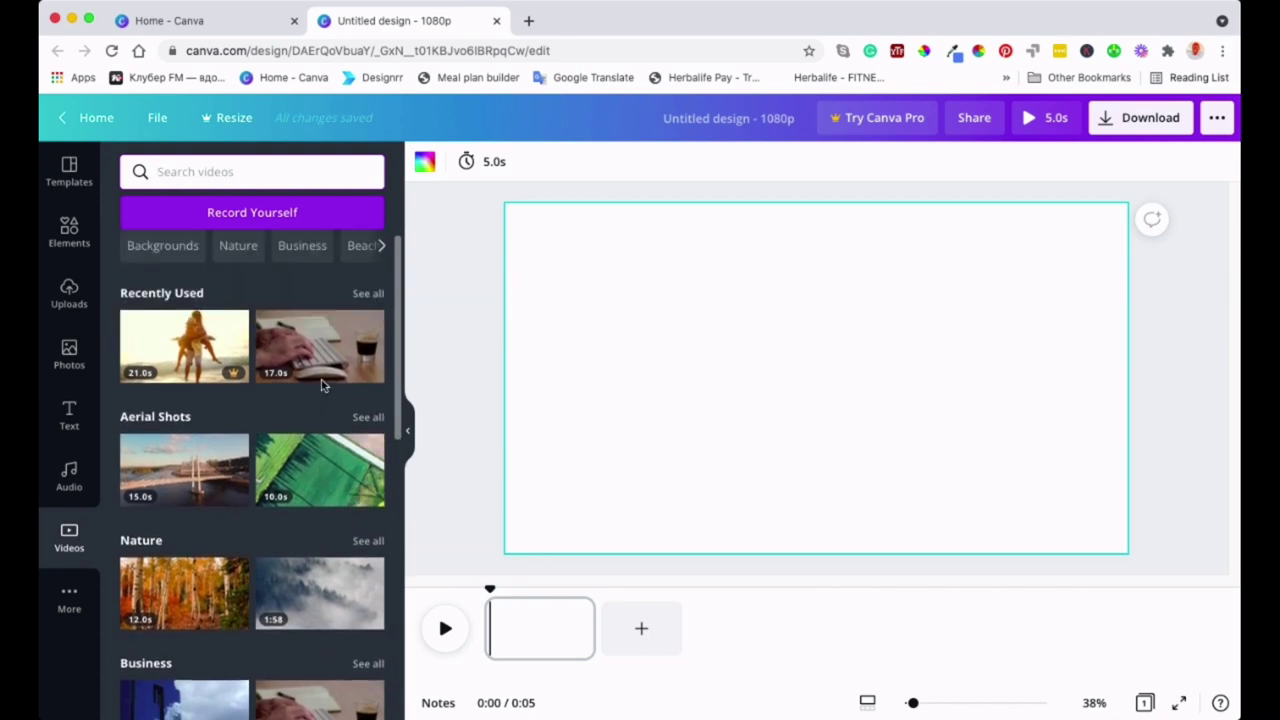
{"action": "left_click_drag", "start_coordinate": [302, 362], "coordinate": [530, 365]}
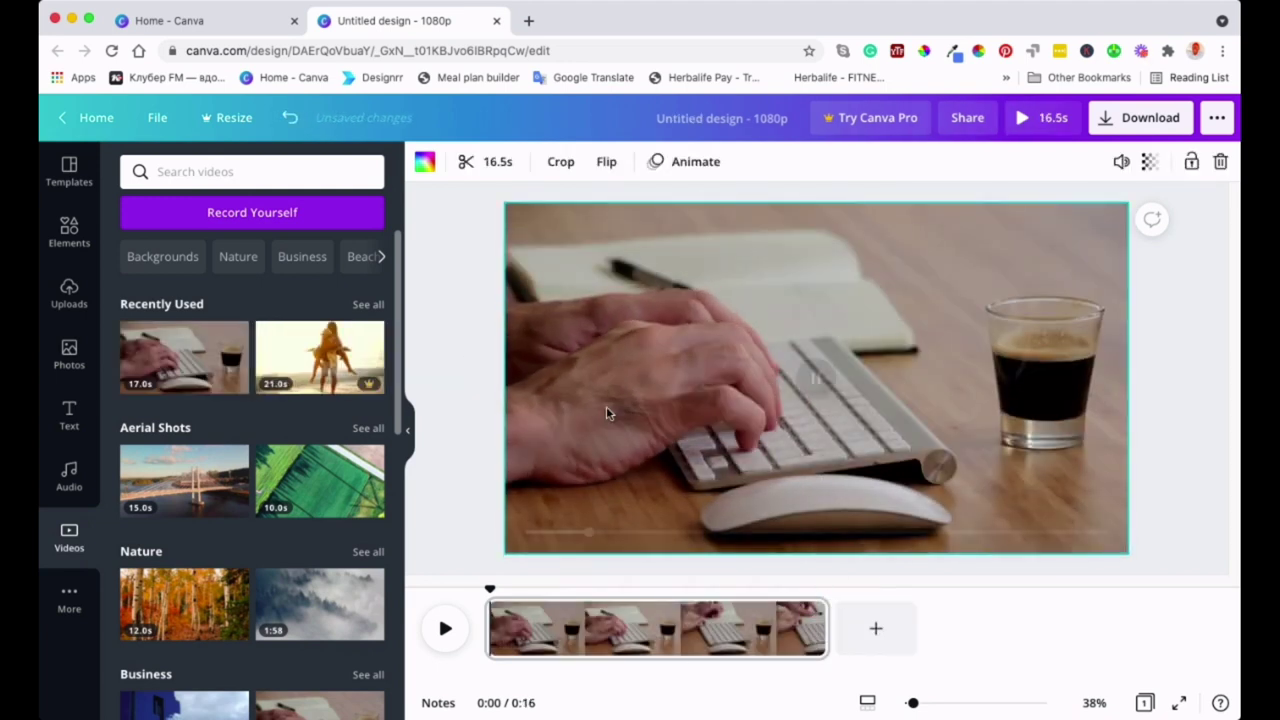
- Trim the keyboard-typing clip at its start and end to a duration of 4.9 seconds
{"action": "mouse_move", "coordinate": [834, 531]}
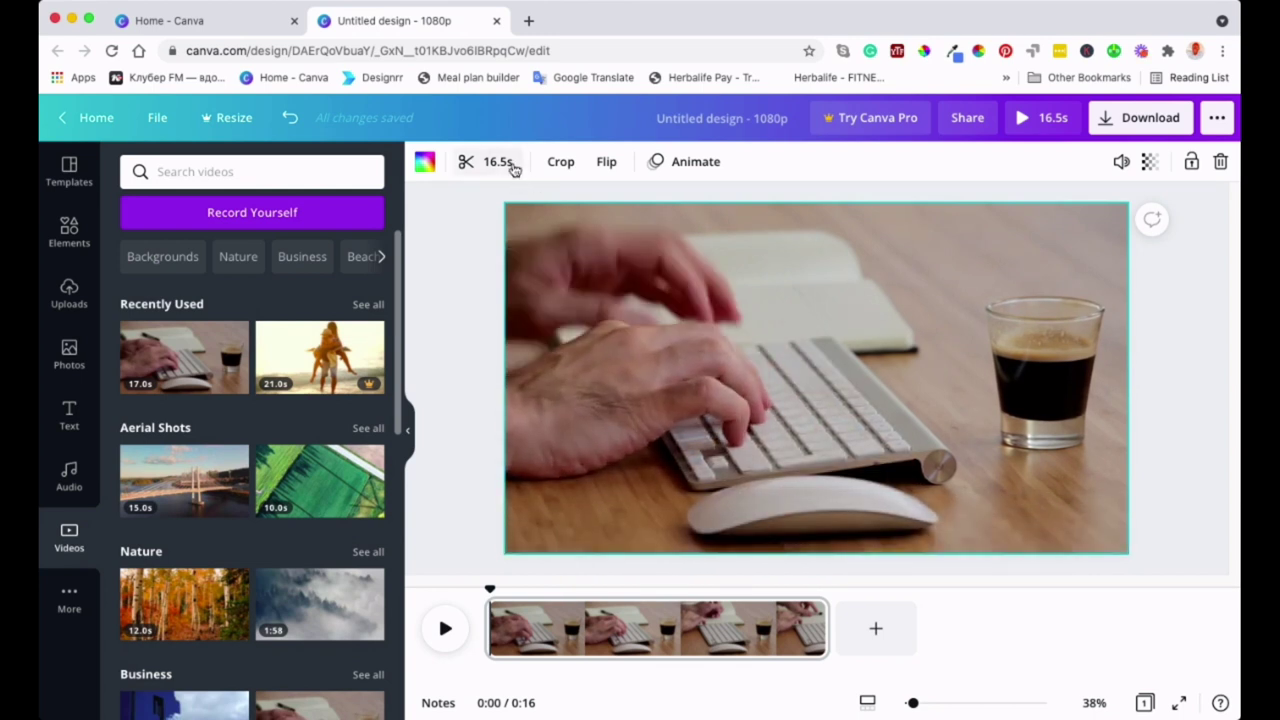
{"action": "mouse_move", "coordinate": [657, 267]}
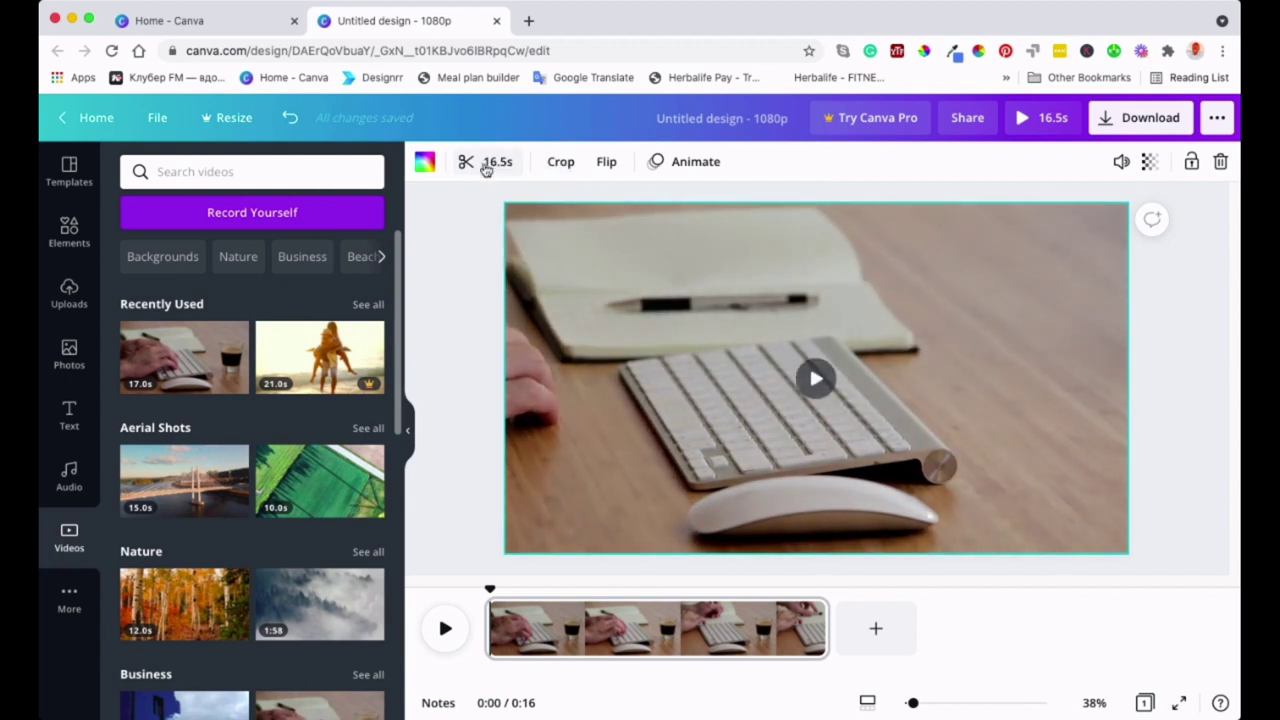
{"action": "mouse_move", "coordinate": [680, 318]}
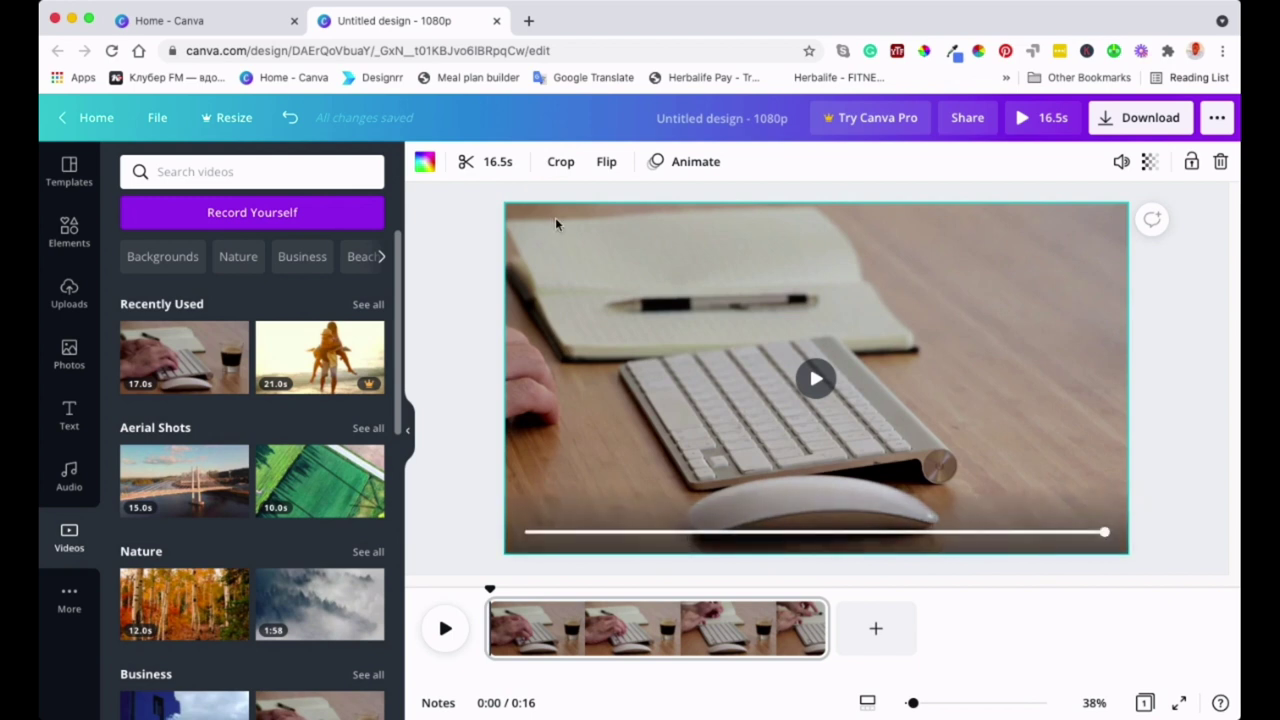
{"action": "left_click", "coordinate": [495, 163]}
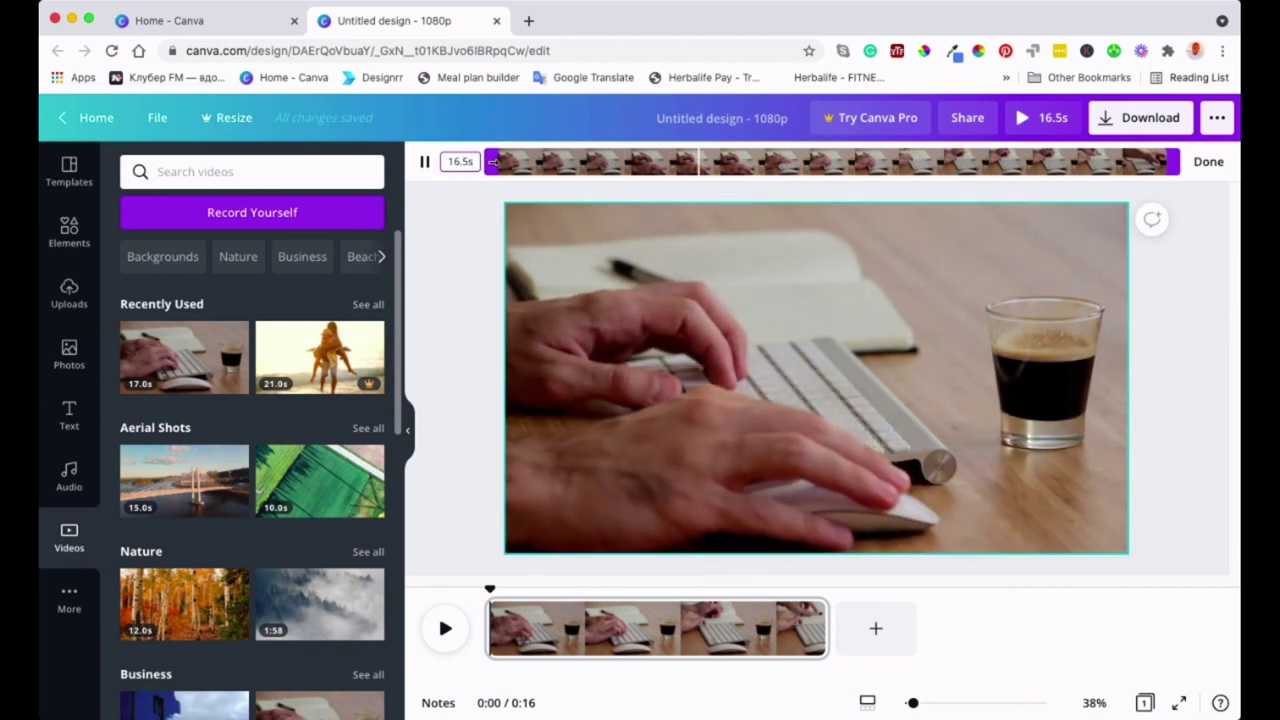
{"action": "left_click_drag", "start_coordinate": [492, 162], "coordinate": [592, 165]}
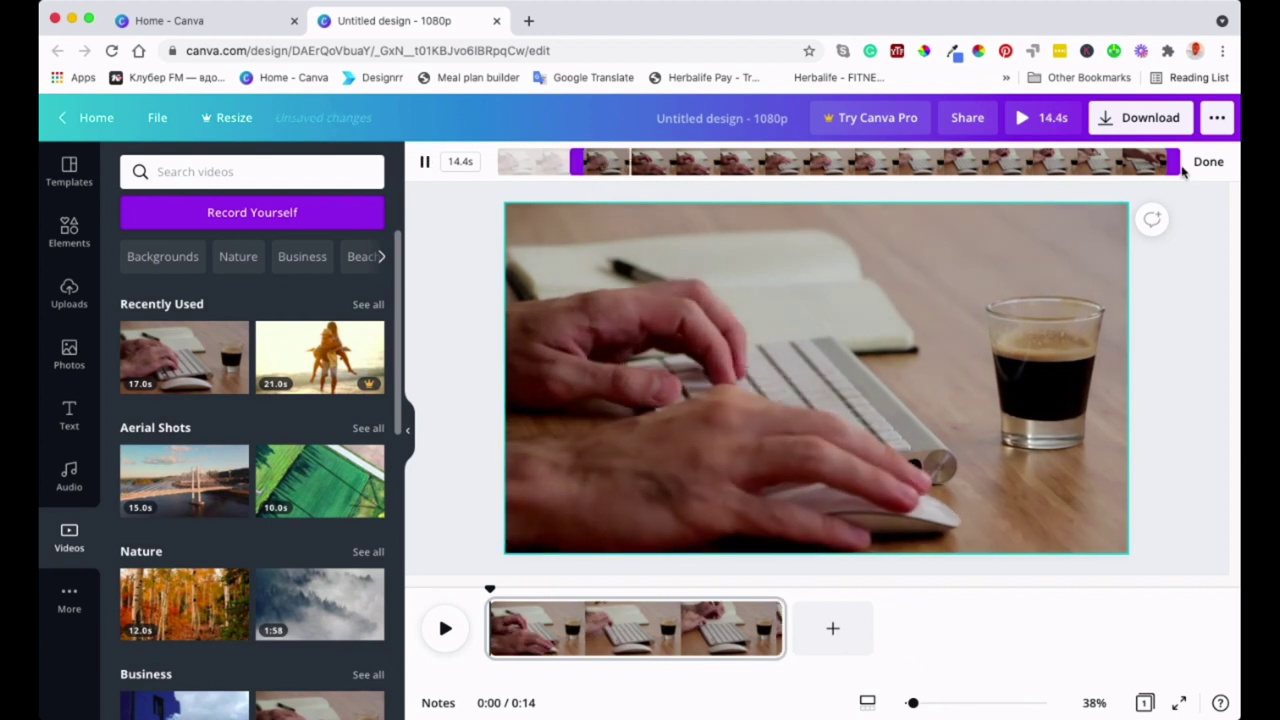
{"action": "left_click_drag", "start_coordinate": [1176, 162], "coordinate": [792, 157]}
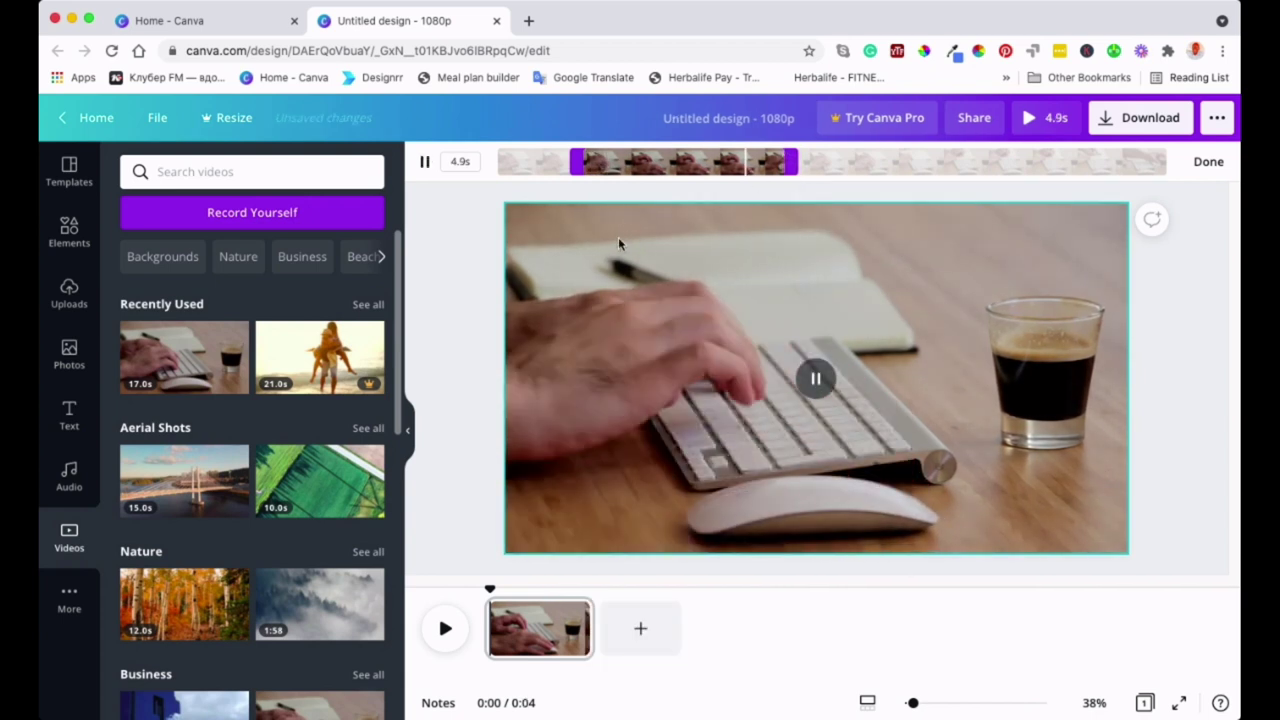
{"action": "left_click", "coordinate": [655, 171]}
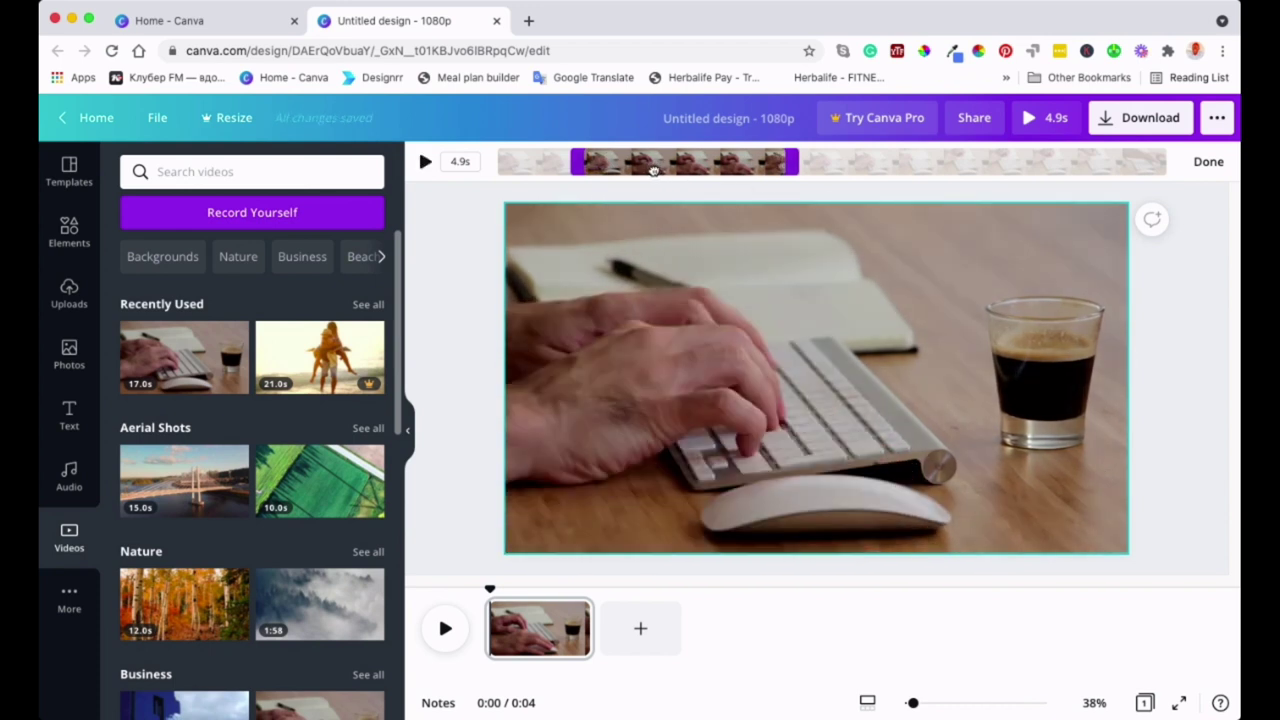
{"action": "mouse_move", "coordinate": [653, 171]}
{"action": "left_mouse_down"}
{"action": "mouse_move", "coordinate": [992, 178]}
{"action": "mouse_move", "coordinate": [655, 167]}
{"action": "left_mouse_up"}
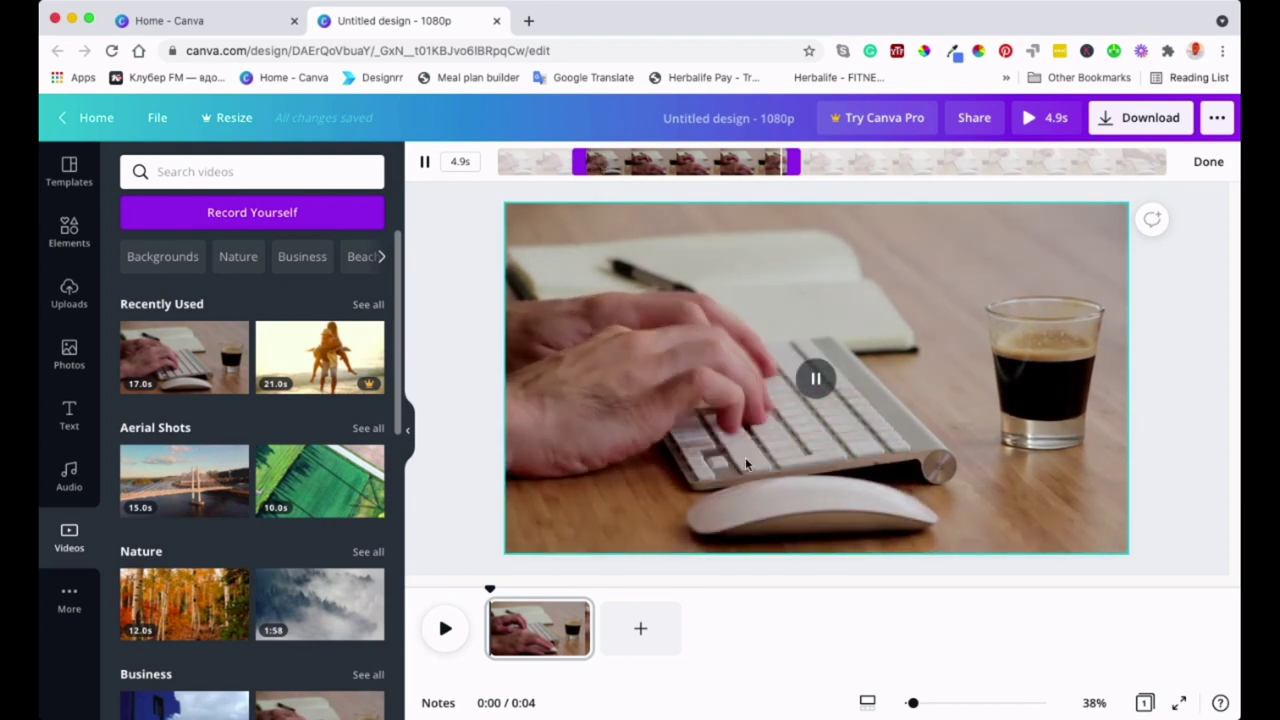
- Add a second page and place the 8-second sunrise clip from the Sunrise stock videos on it
{"action": "left_click", "coordinate": [640, 632]}
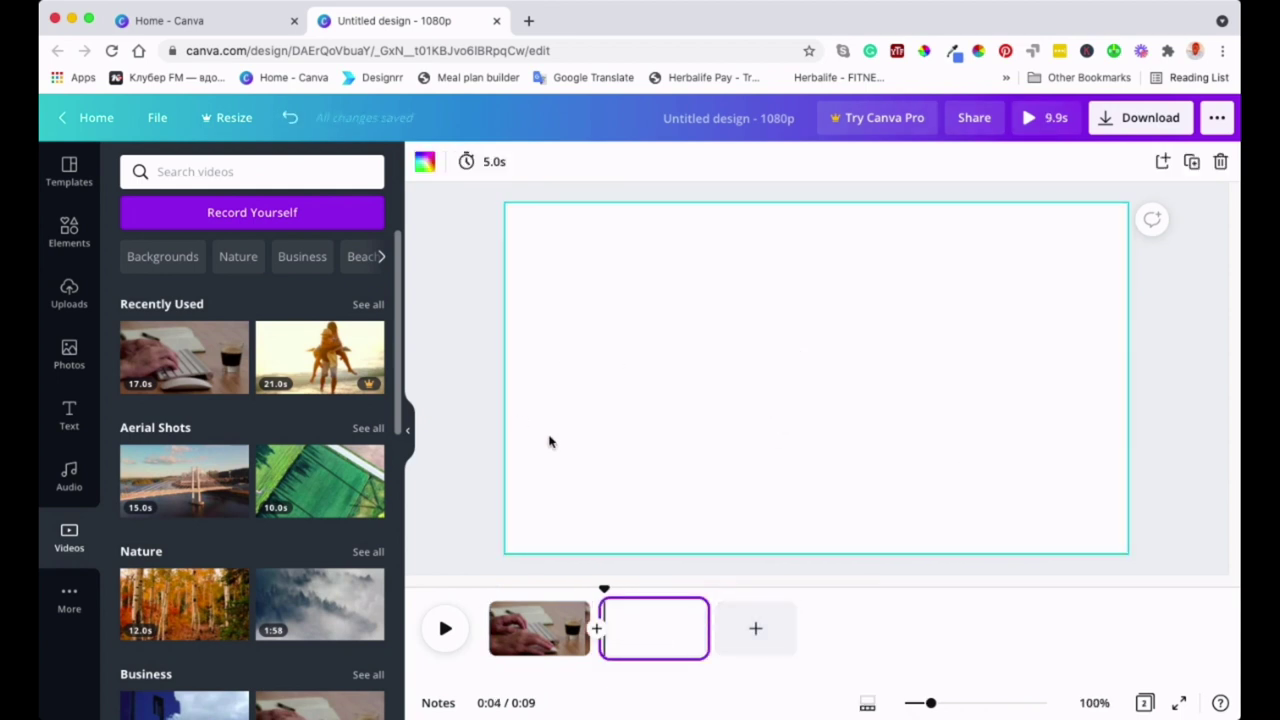
{"action": "scroll", "coordinate": [249, 467], "scroll_direction": "down", "scroll_amount": 3}
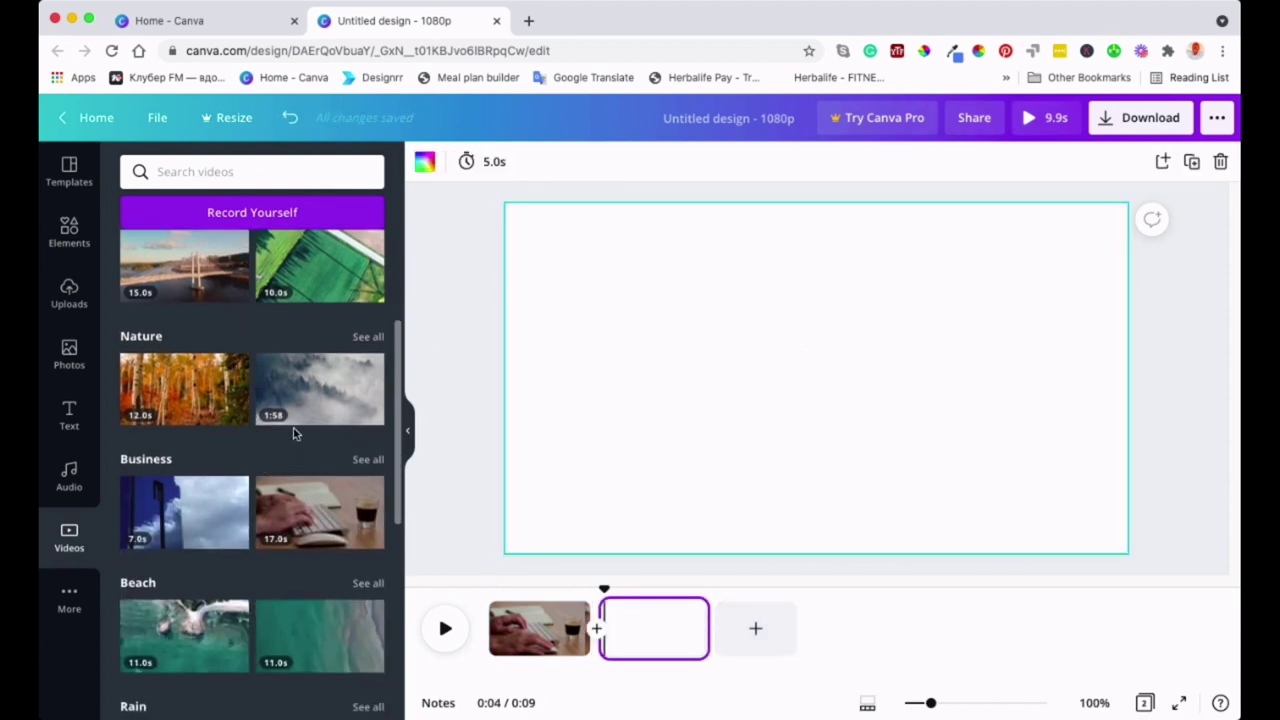
{"action": "scroll", "coordinate": [270, 587], "scroll_direction": "down", "scroll_amount": 3}
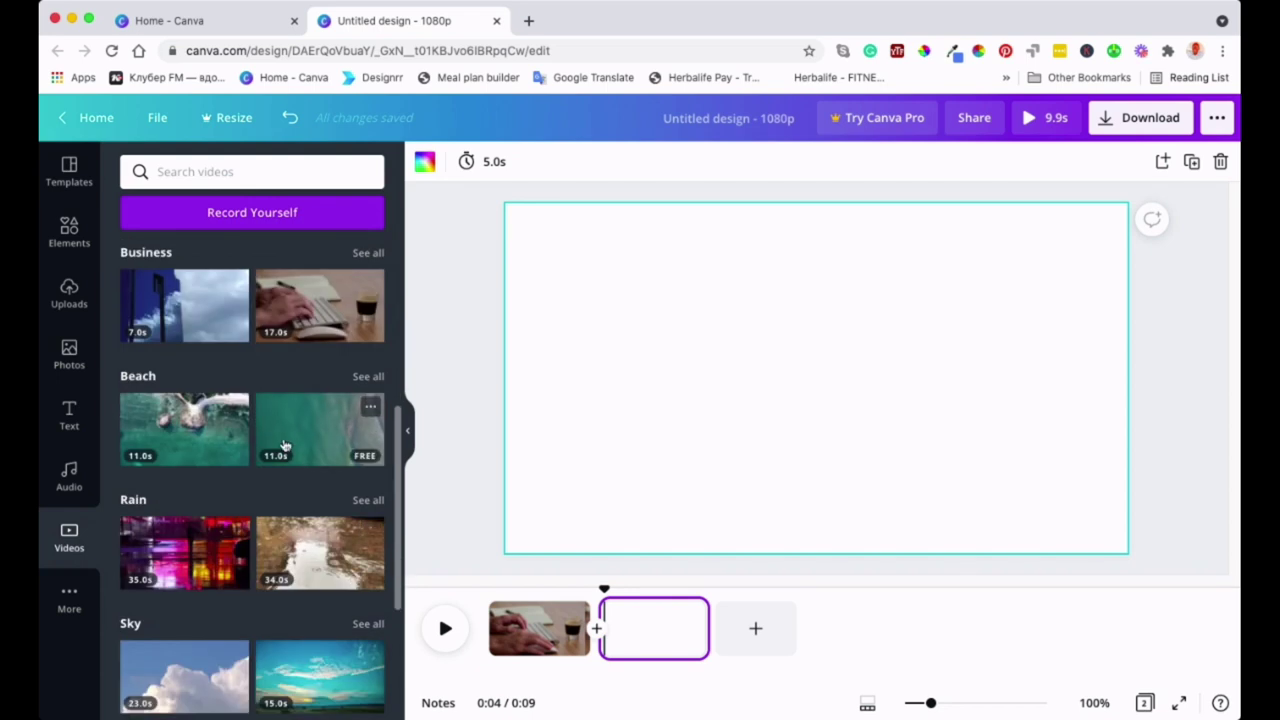
{"action": "scroll", "coordinate": [285, 590], "scroll_direction": "down", "scroll_amount": 6}
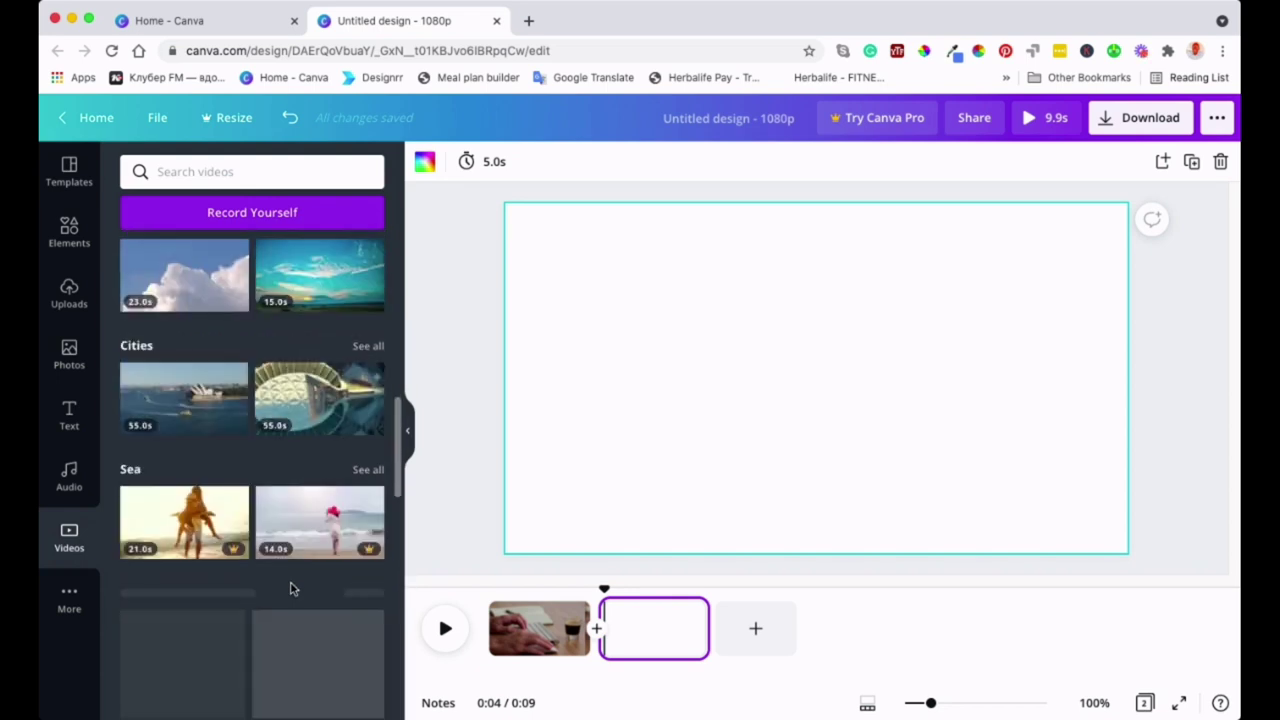
{"action": "scroll", "coordinate": [291, 589], "scroll_direction": "down", "scroll_amount": 3}
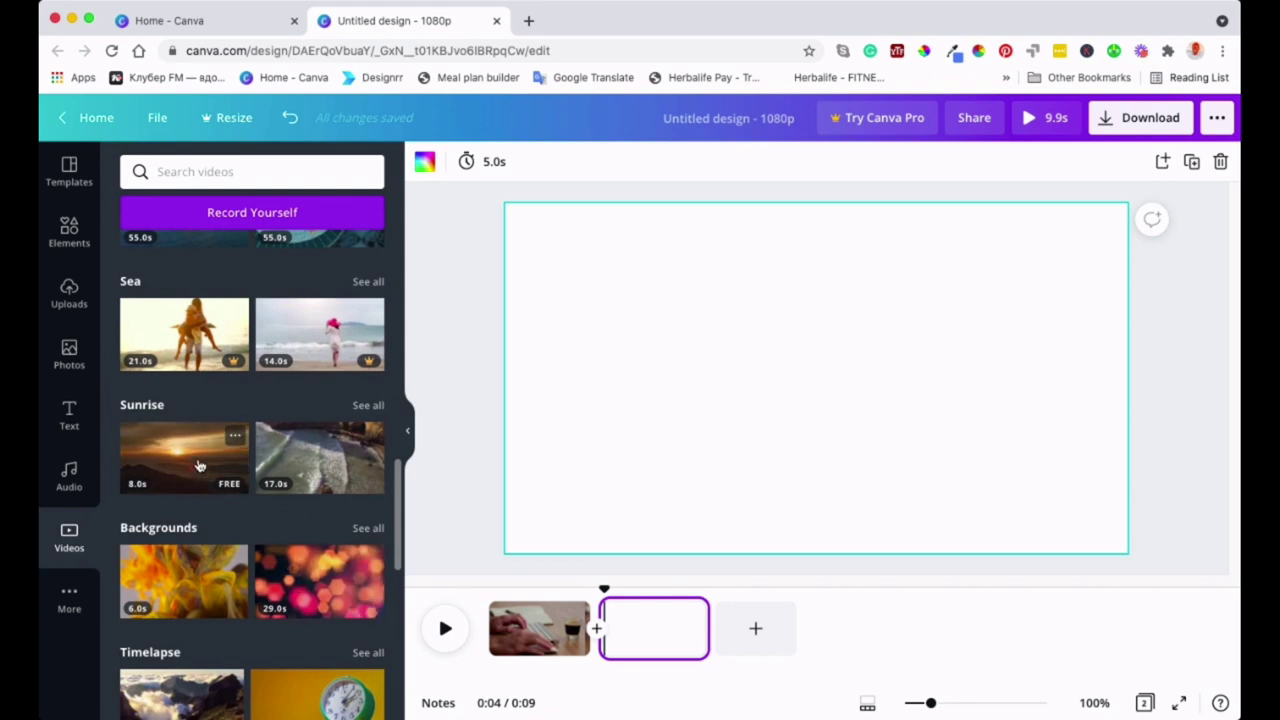
{"action": "left_click_drag", "start_coordinate": [195, 463], "coordinate": [551, 457]}
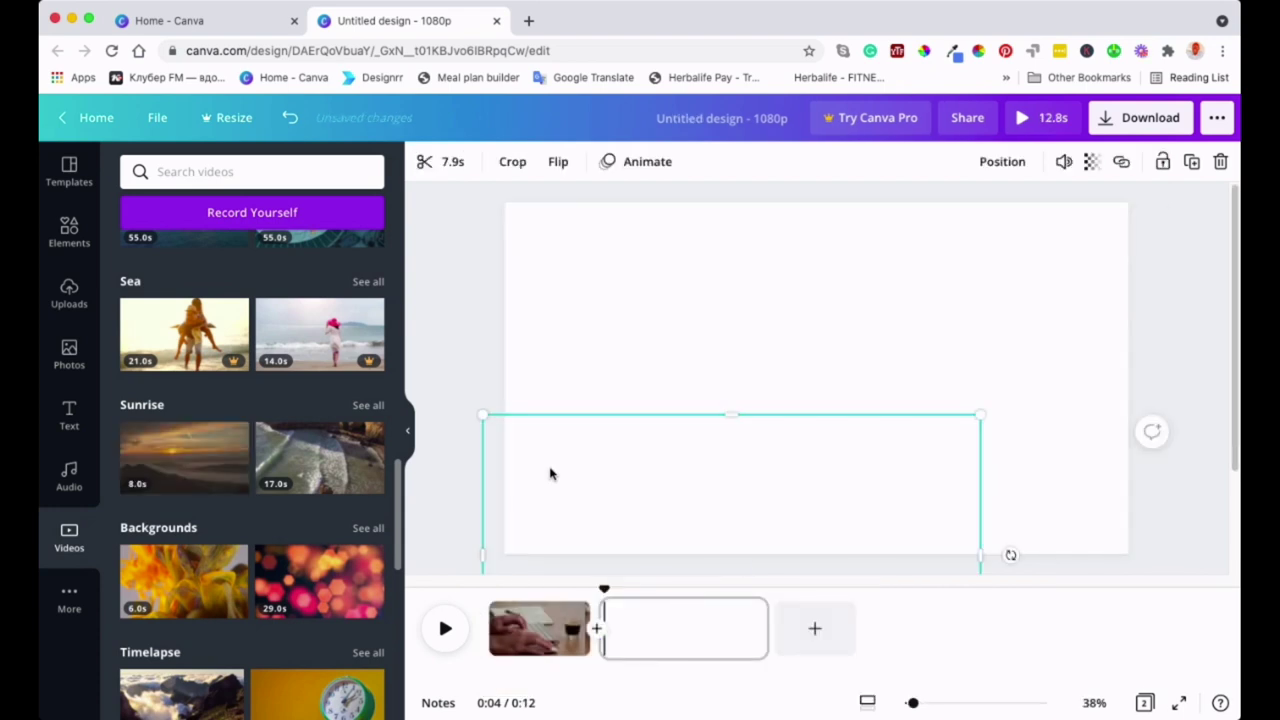
- Move and enlarge the sunrise clip until it covers the whole second page
{"action": "left_click_drag", "start_coordinate": [650, 360], "coordinate": [566, 331]}
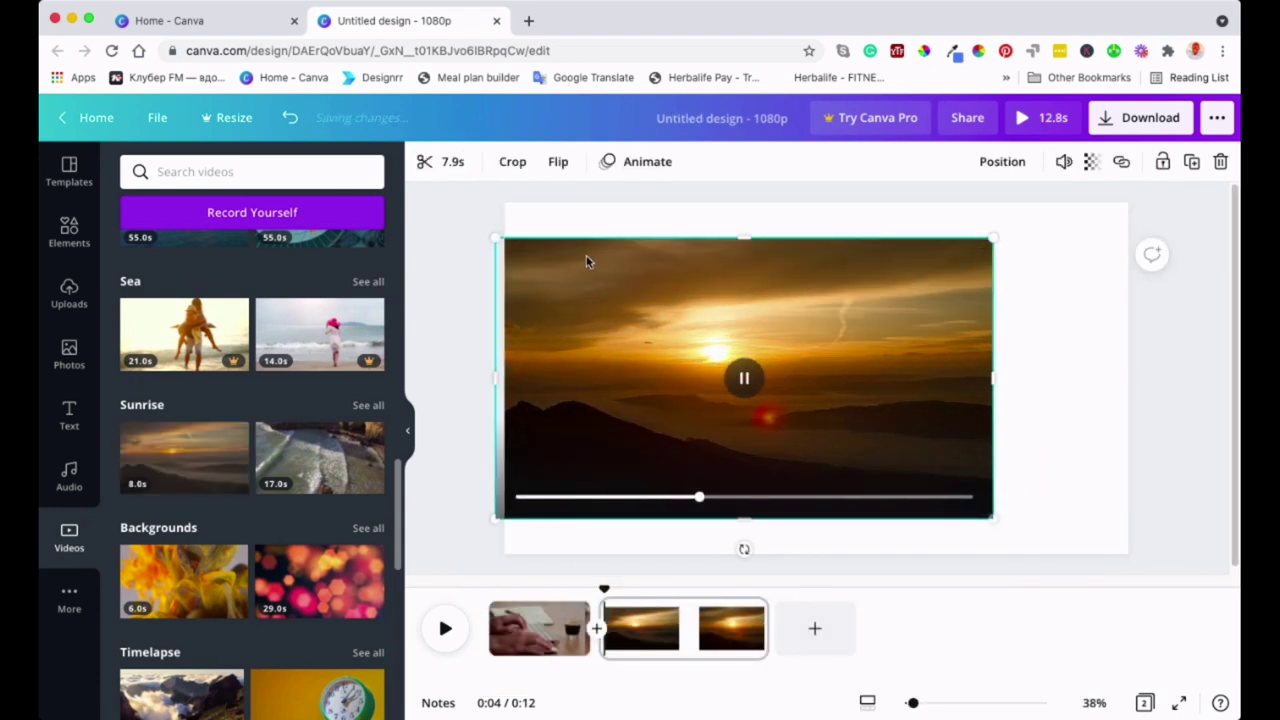
{"action": "left_click_drag", "start_coordinate": [625, 320], "coordinate": [669, 314]}
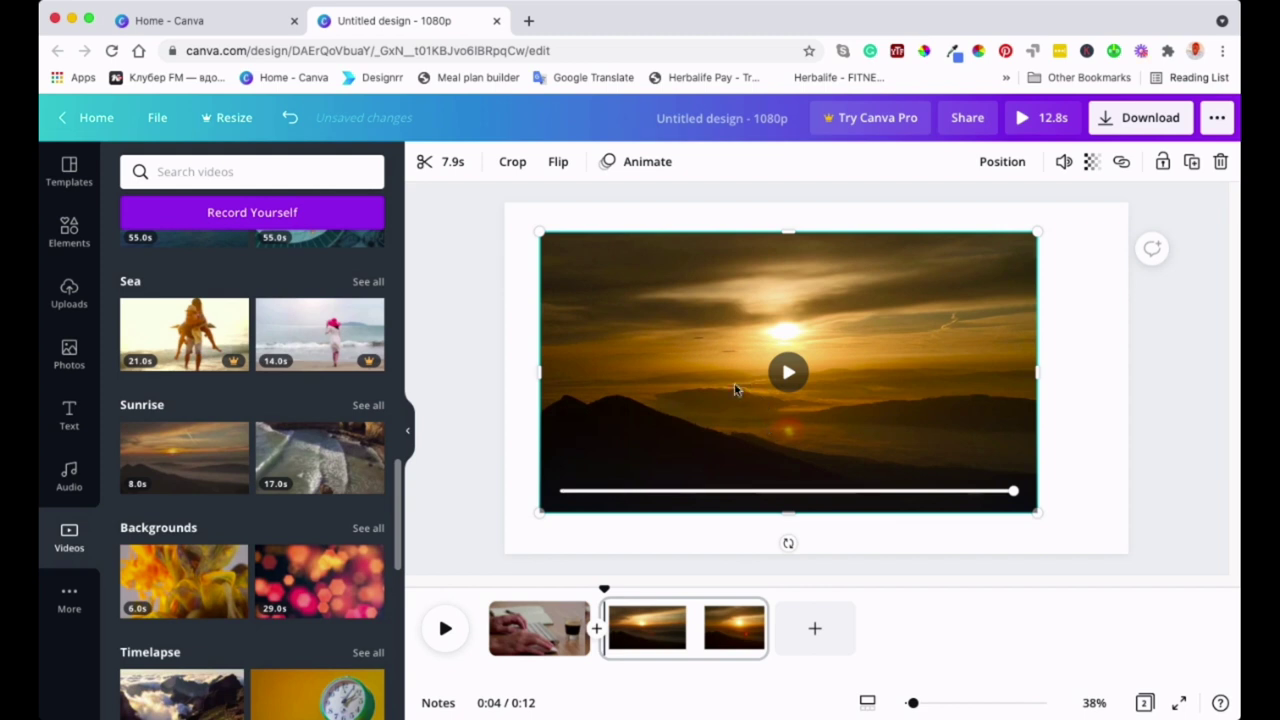
{"action": "mouse_move", "coordinate": [538, 230]}
{"action": "left_mouse_down"}
{"action": "mouse_move", "coordinate": [497, 203]}
{"action": "mouse_move", "coordinate": [564, 232]}
{"action": "mouse_move", "coordinate": [540, 232]}
{"action": "left_mouse_up"}
{"action": "left_click_drag", "start_coordinate": [1038, 511], "coordinate": [1136, 546]}
{"action": "left_click_drag", "start_coordinate": [1040, 509], "coordinate": [1040, 509]}
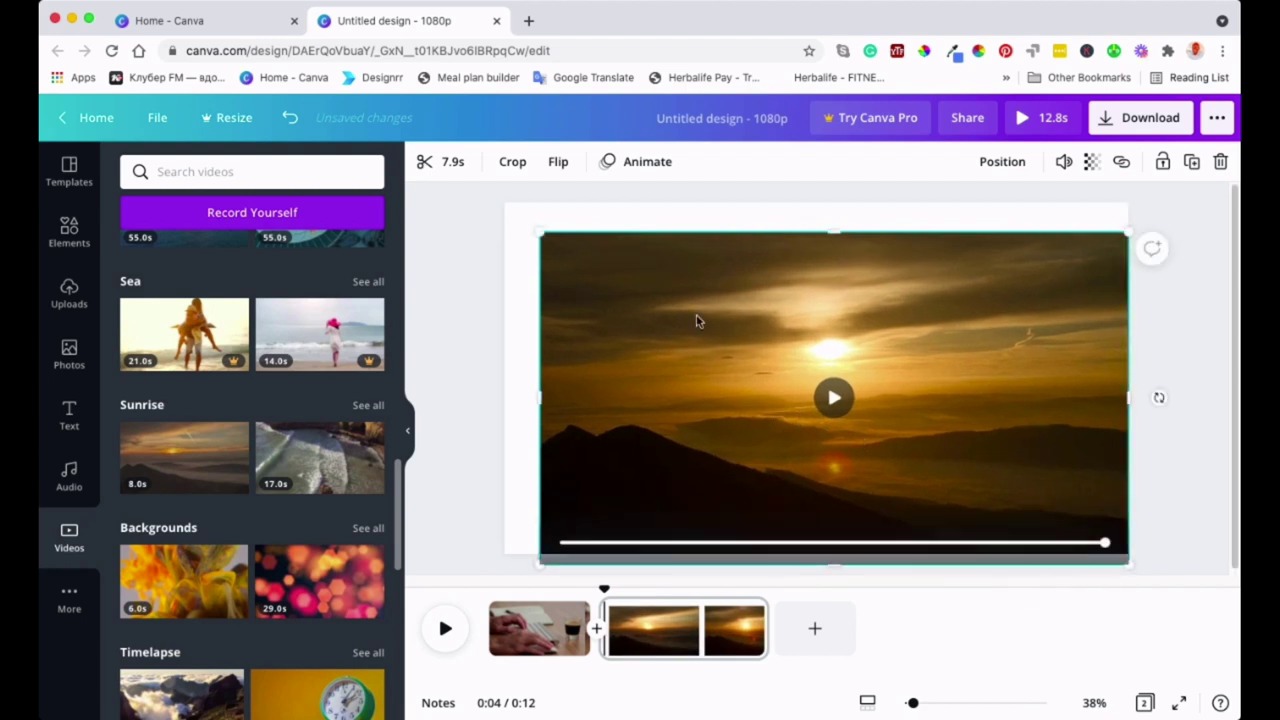
{"action": "left_click_drag", "start_coordinate": [543, 230], "coordinate": [498, 200]}
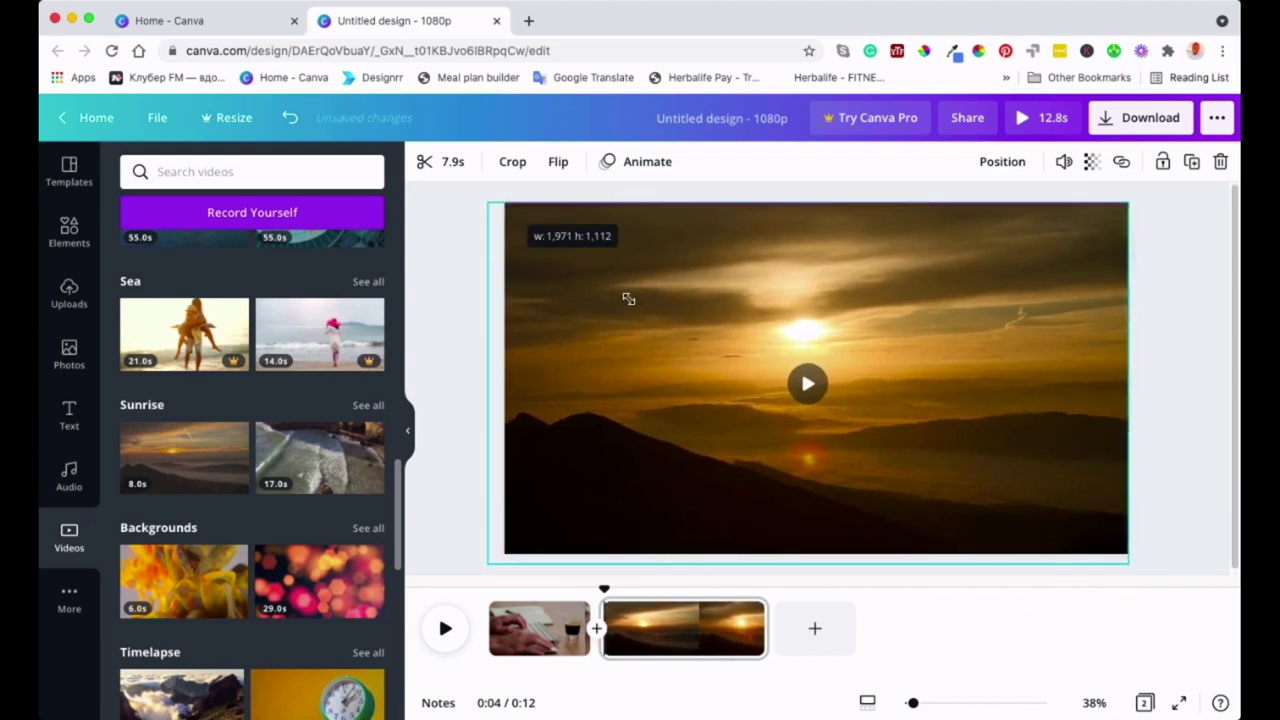
{"action": "mouse_move", "coordinate": [734, 297]}
{"action": "left_mouse_down"}
{"action": "mouse_move", "coordinate": [749, 294]}
{"action": "mouse_move", "coordinate": [723, 294]}
{"action": "mouse_move", "coordinate": [743, 309]}
{"action": "left_mouse_up"}
{"action": "left_click_drag", "start_coordinate": [1131, 560], "coordinate": [1146, 564]}
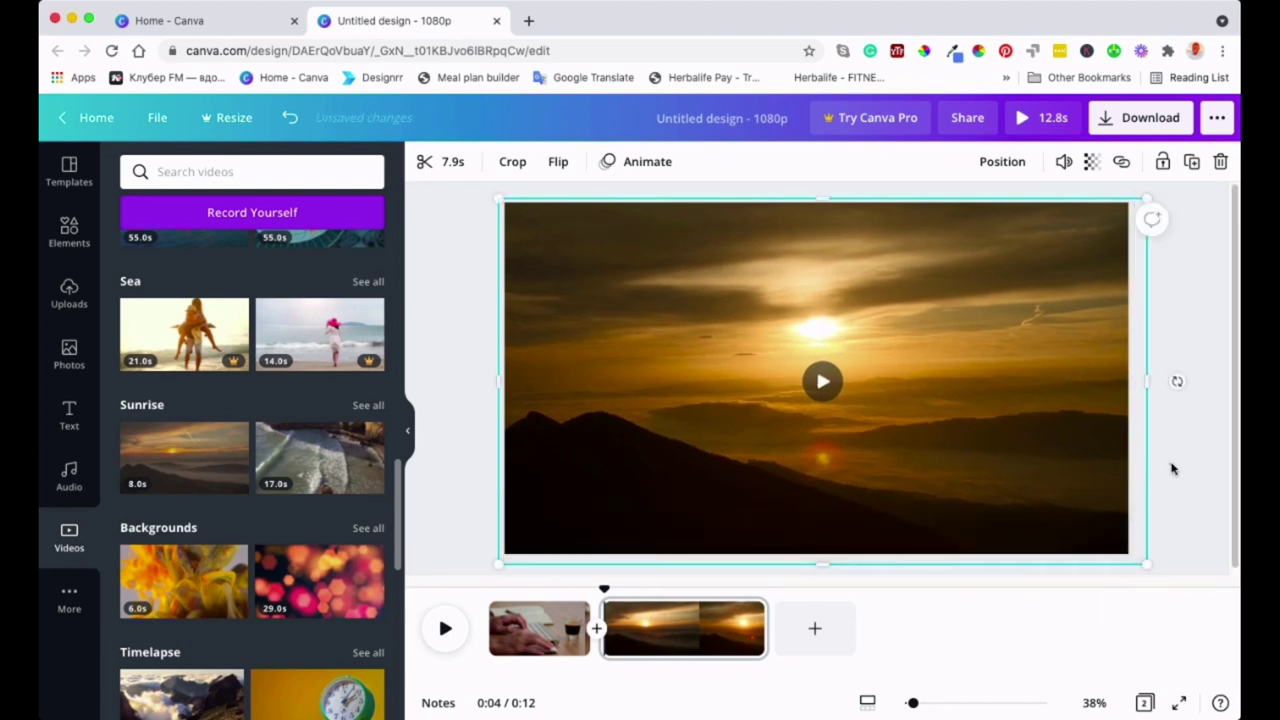
- Make the sunrise clip the second page's background and enlarge it in crop mode beyond the page edges
{"action": "left_click", "coordinate": [1172, 468]}
{"action": "double_click", "coordinate": [866, 339]}
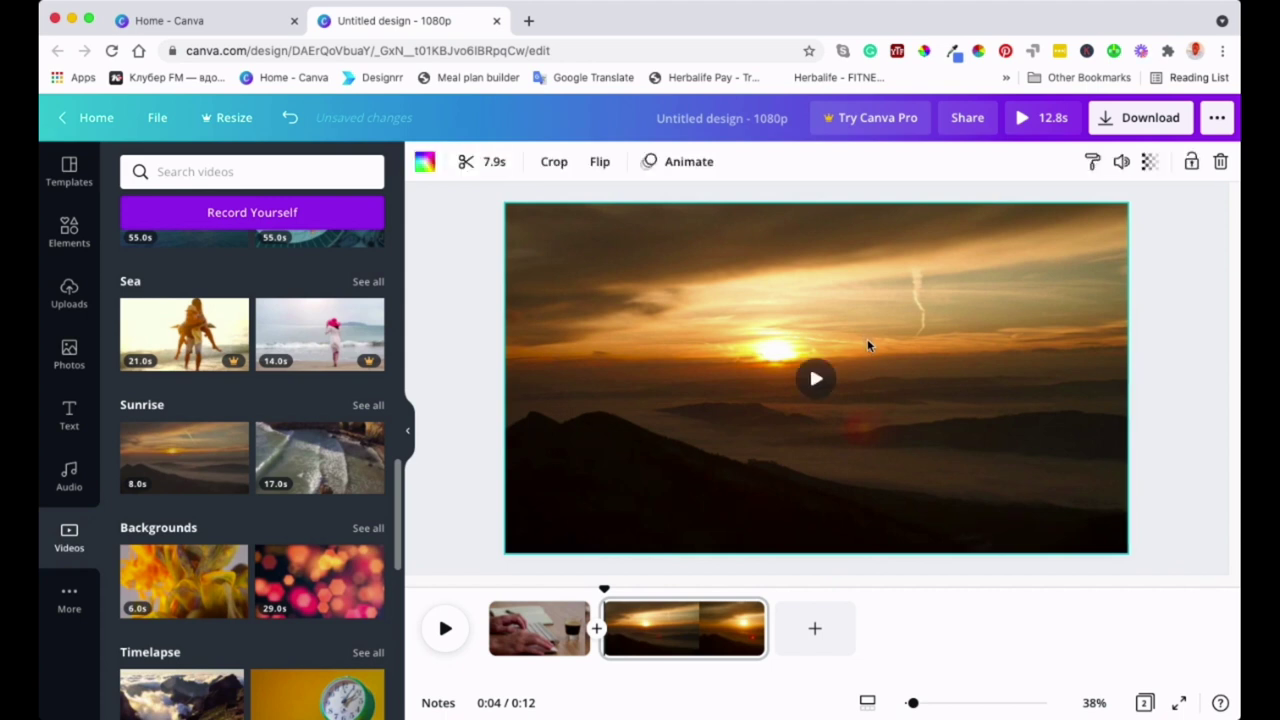
{"action": "left_click_drag", "start_coordinate": [497, 200], "coordinate": [457, 192]}
{"action": "left_click_drag", "start_coordinate": [1148, 566], "coordinate": [1176, 579]}
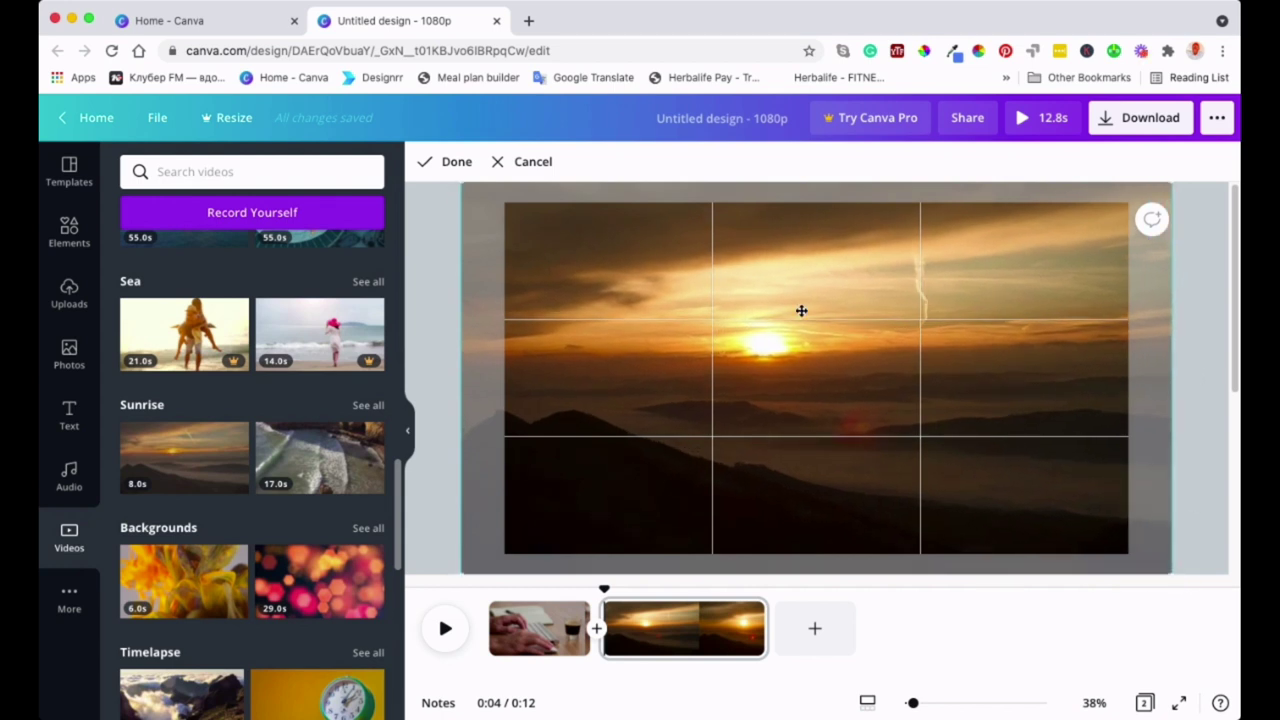
{"action": "left_click", "coordinate": [455, 163]}
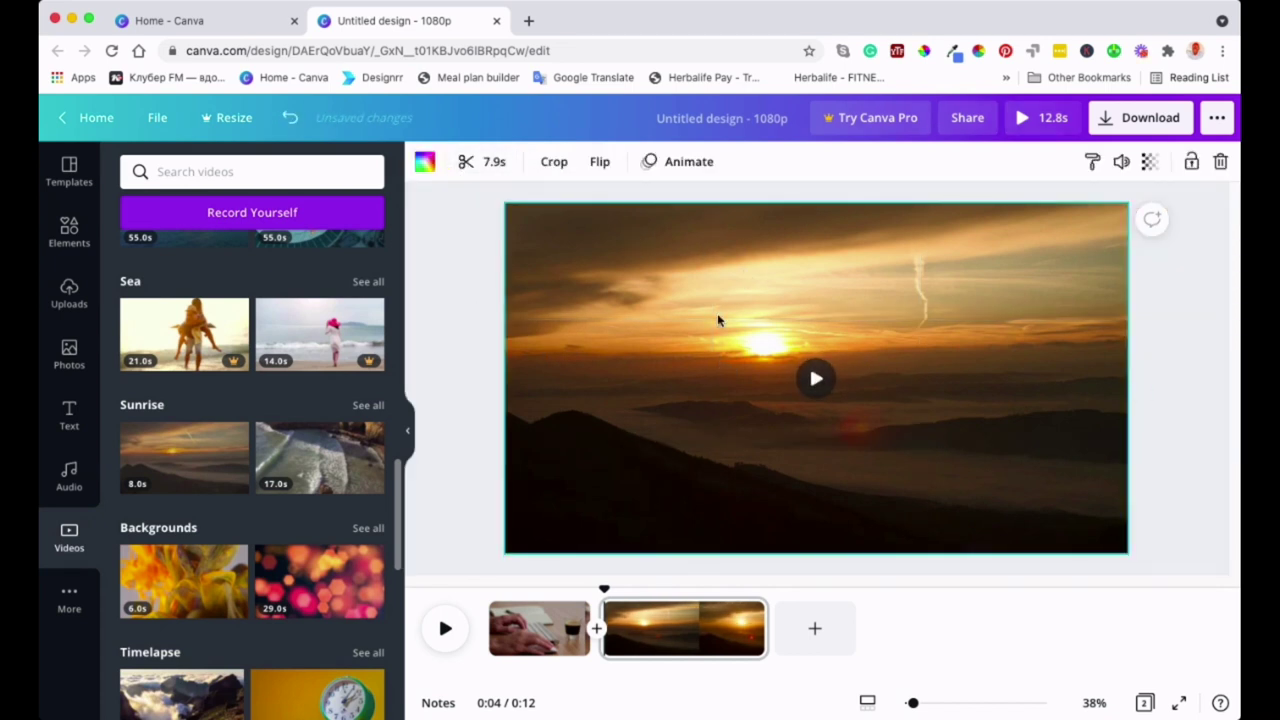
- Trim the sunrise clip at both ends to 4.7 seconds and shift the kept section to a later part of the footage
{"action": "left_click", "coordinate": [505, 190]}
{"action": "left_click", "coordinate": [674, 349]}
{"action": "left_click", "coordinate": [496, 161]}
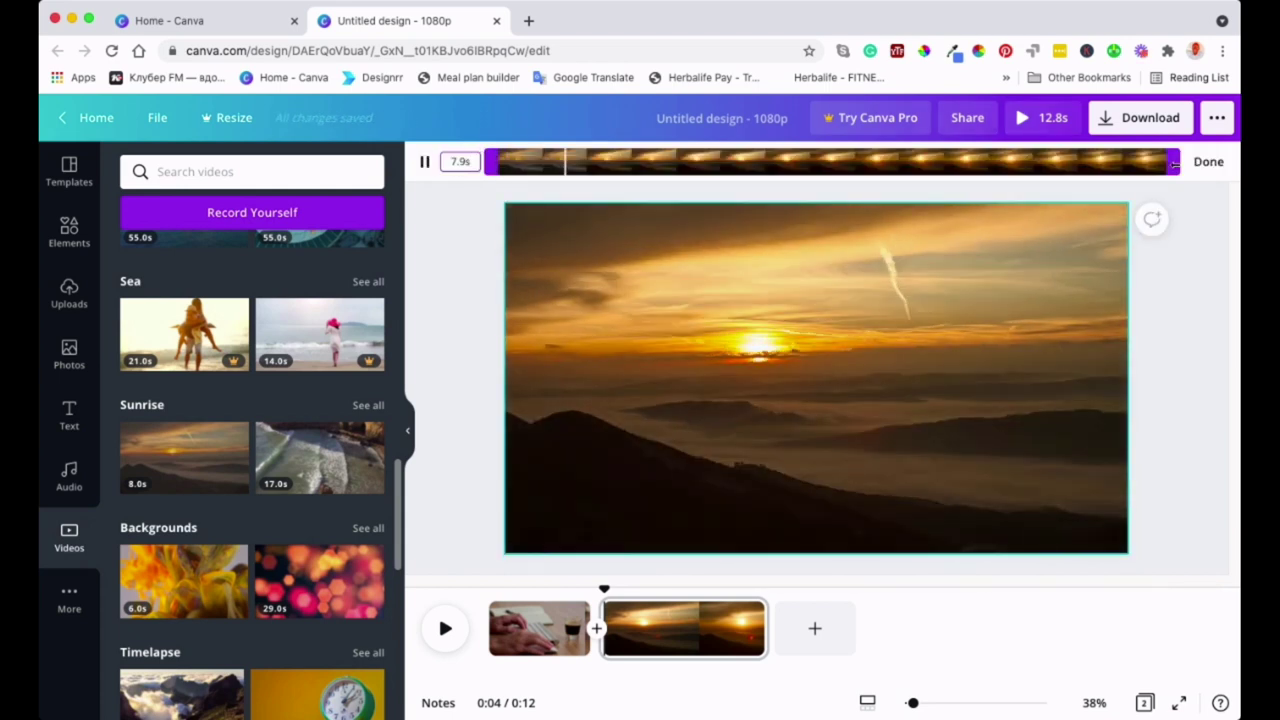
{"action": "left_click_drag", "start_coordinate": [1163, 161], "coordinate": [1000, 160]}
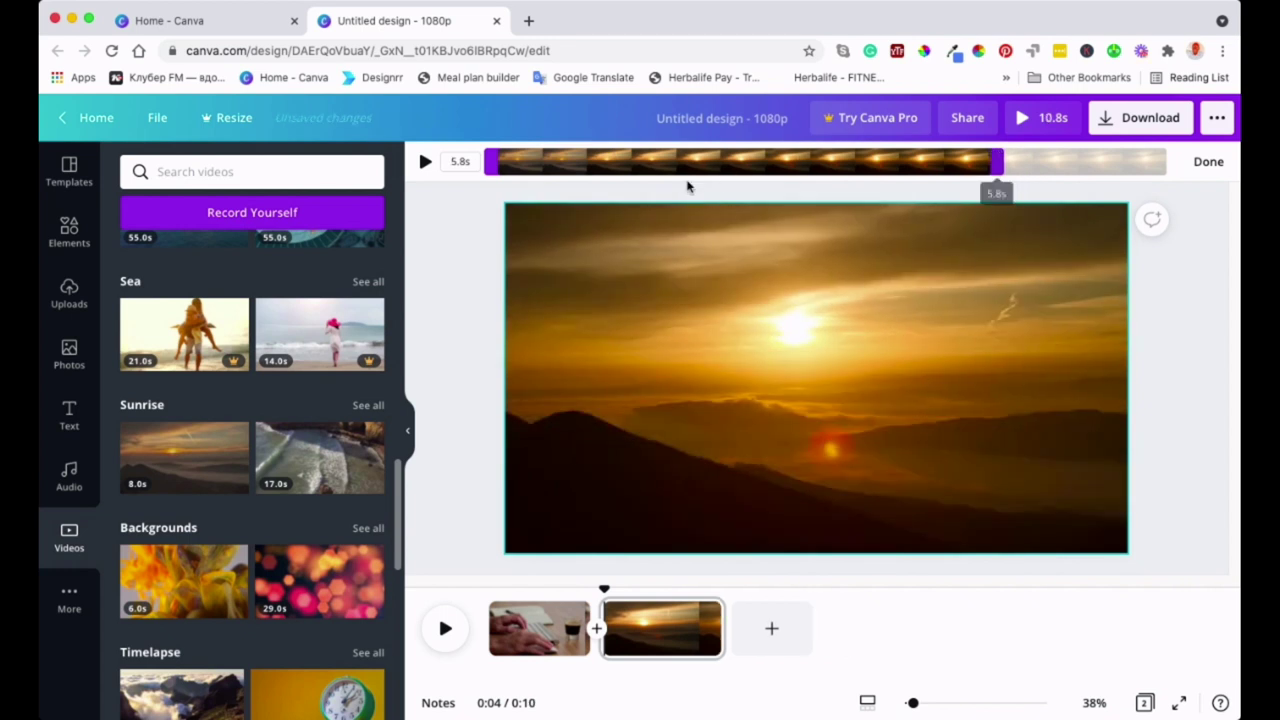
{"action": "left_click_drag", "start_coordinate": [489, 166], "coordinate": [587, 181]}
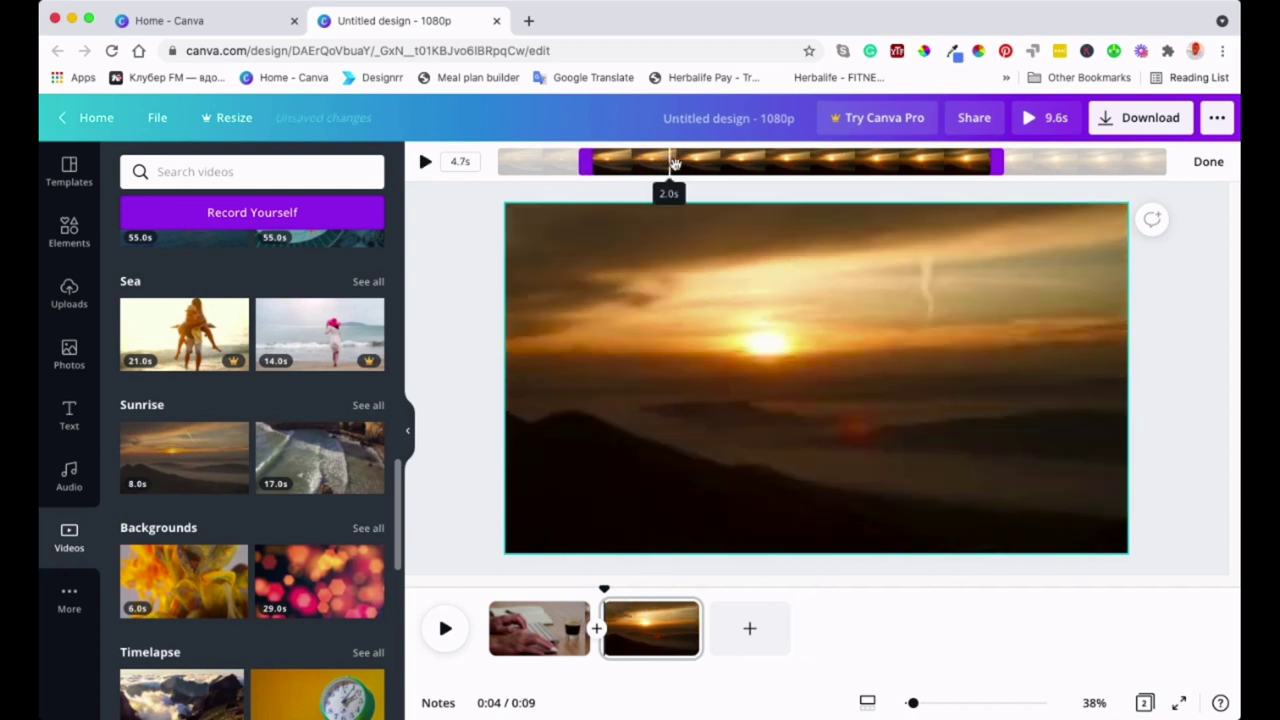
{"action": "left_click_drag", "start_coordinate": [772, 167], "coordinate": [831, 167]}
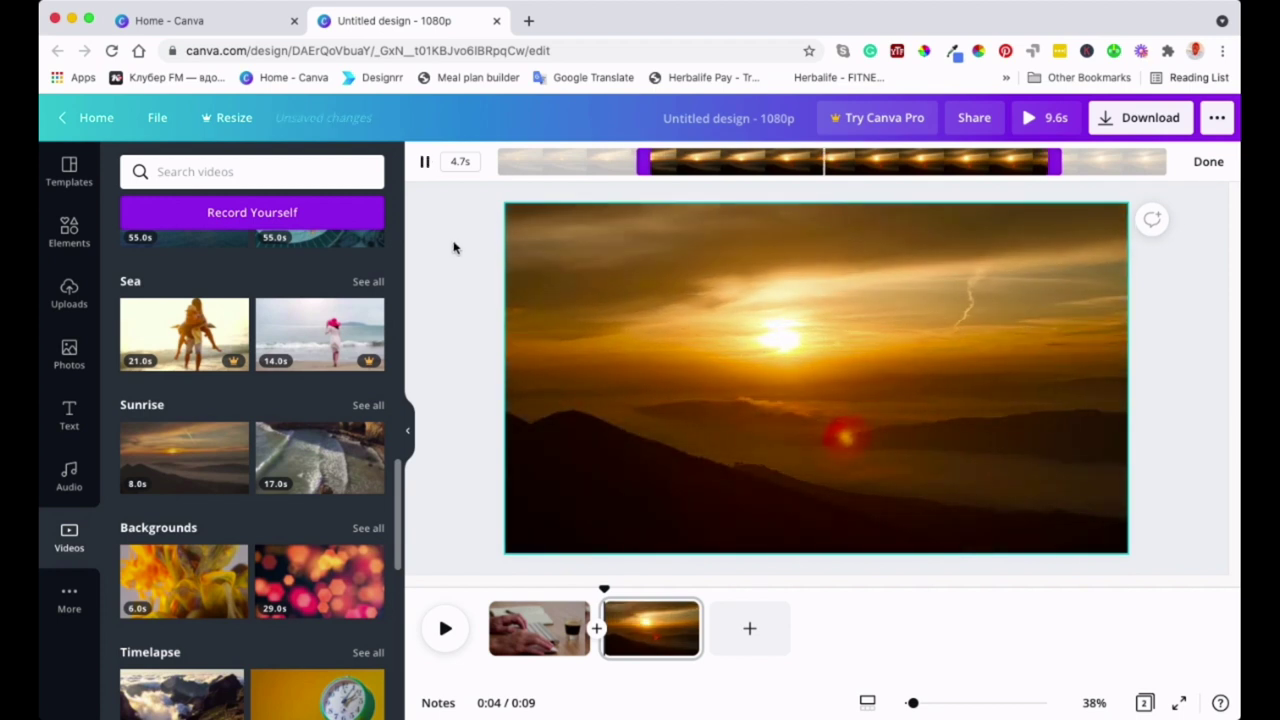
{"action": "left_click", "coordinate": [1208, 161]}
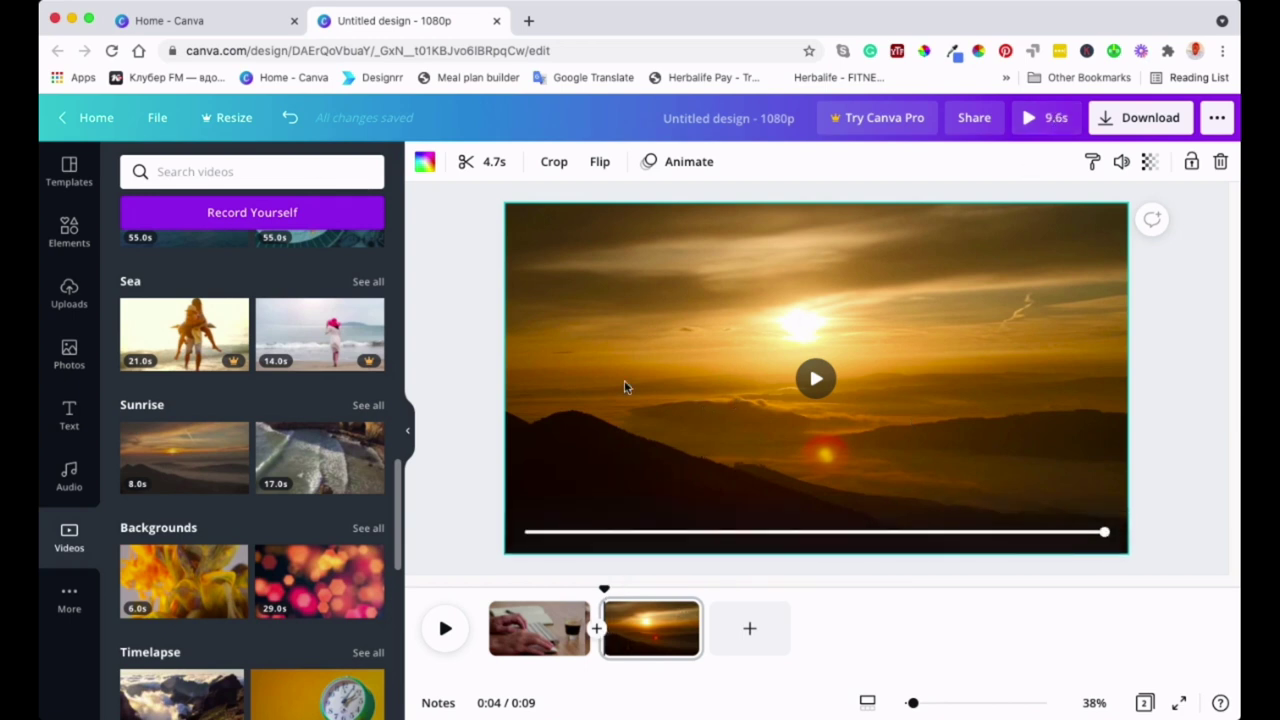
- Add the Cheers font combination to the upper part of the first page and enlarge its heading to size 119
{"action": "mouse_move", "coordinate": [697, 623]}
{"action": "left_click", "coordinate": [540, 632]}
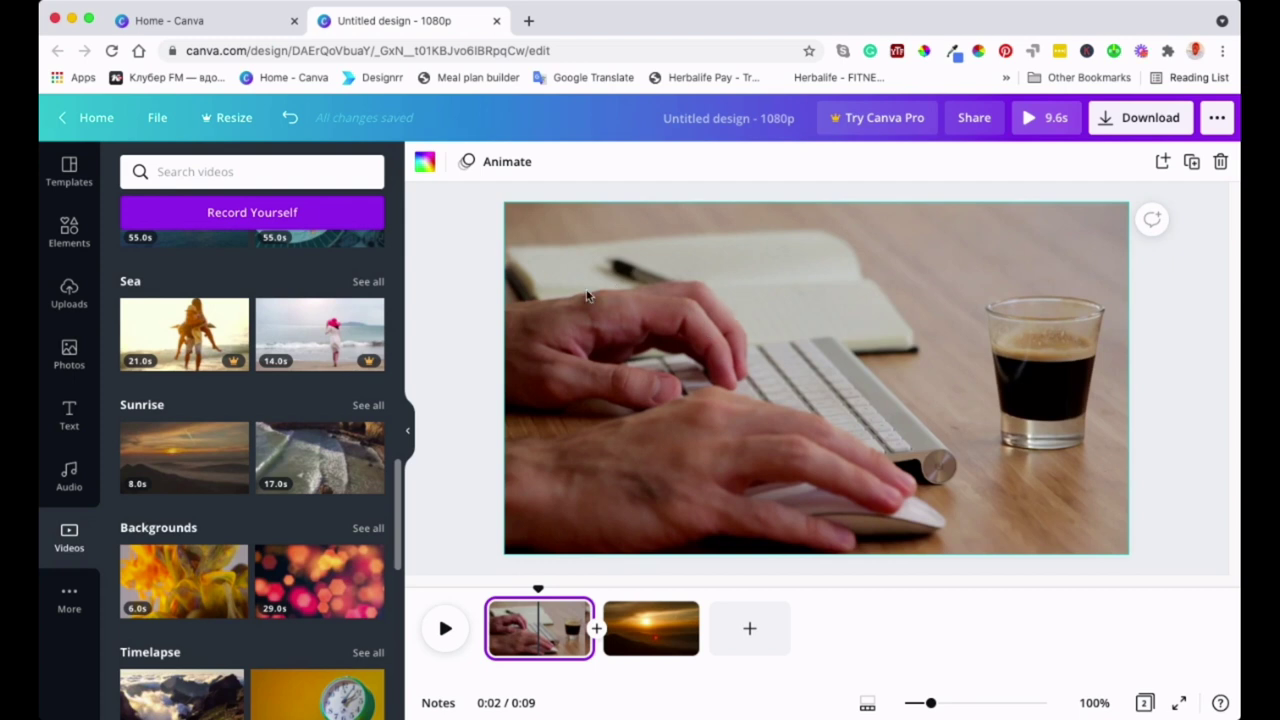
{"action": "left_click", "coordinate": [68, 415]}
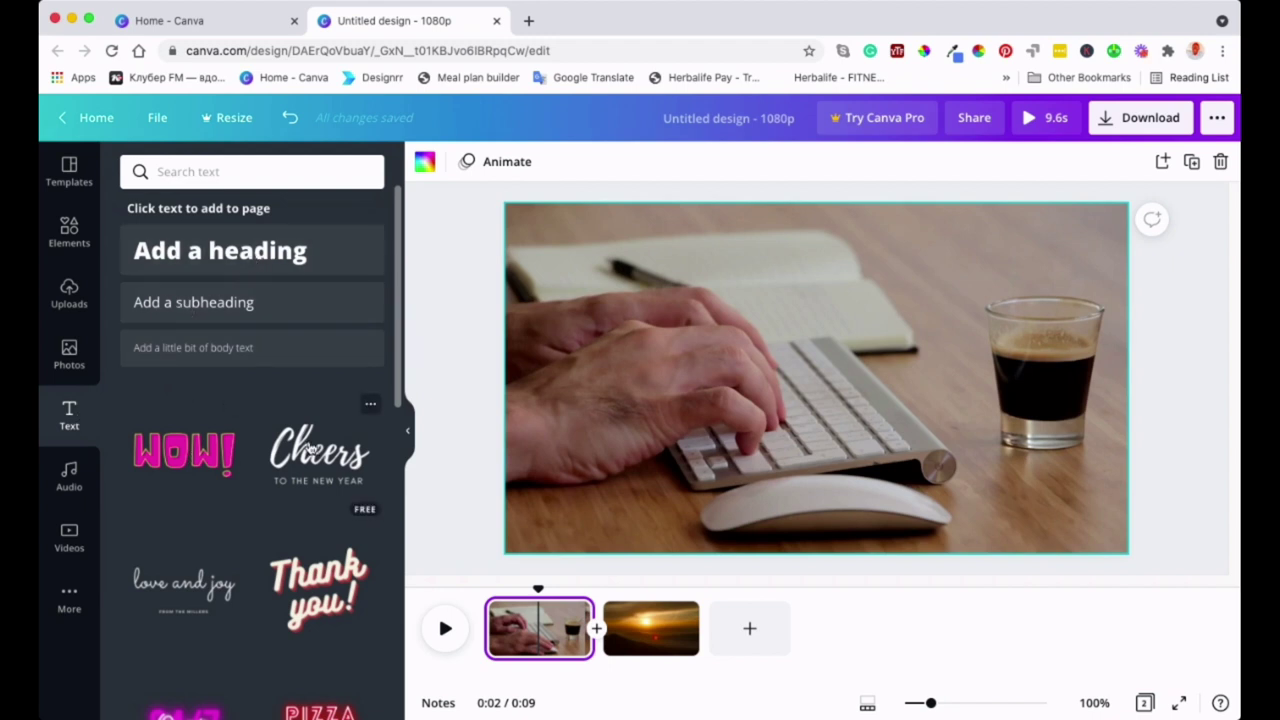
{"action": "scroll", "coordinate": [267, 380], "scroll_direction": "down", "scroll_amount": 3}
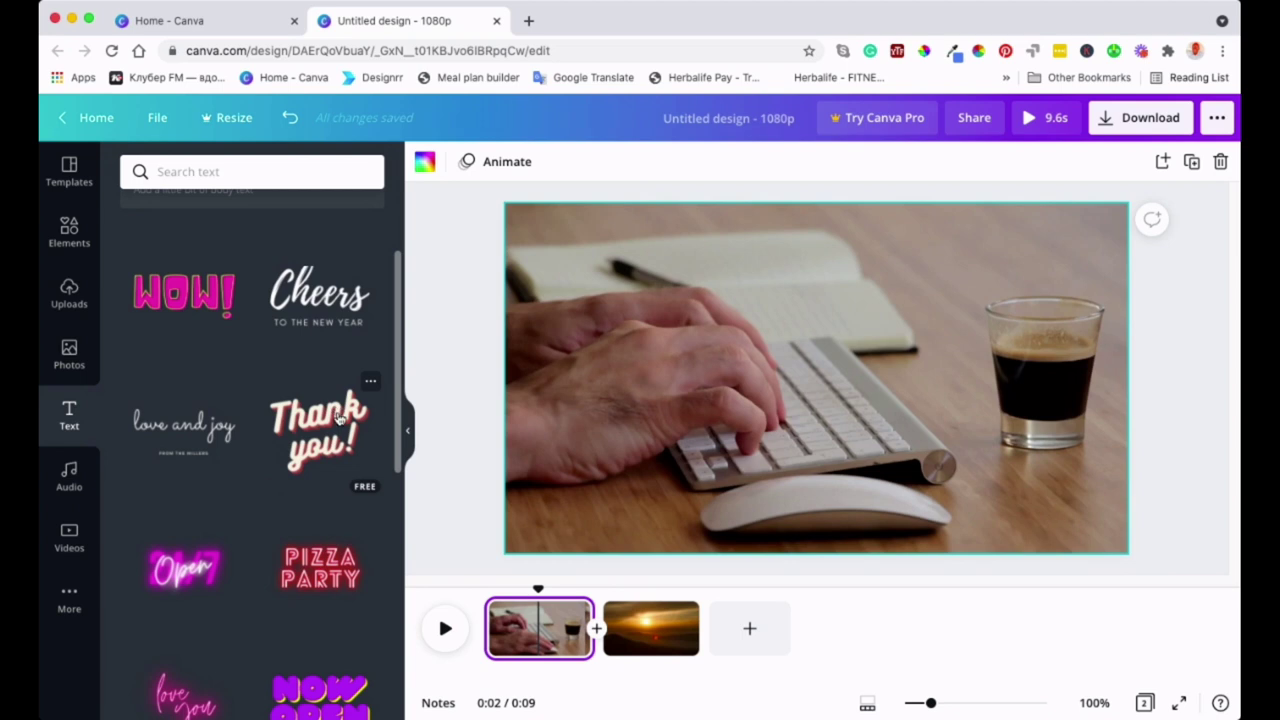
{"action": "scroll", "coordinate": [187, 300], "scroll_direction": "down", "scroll_amount": 1}
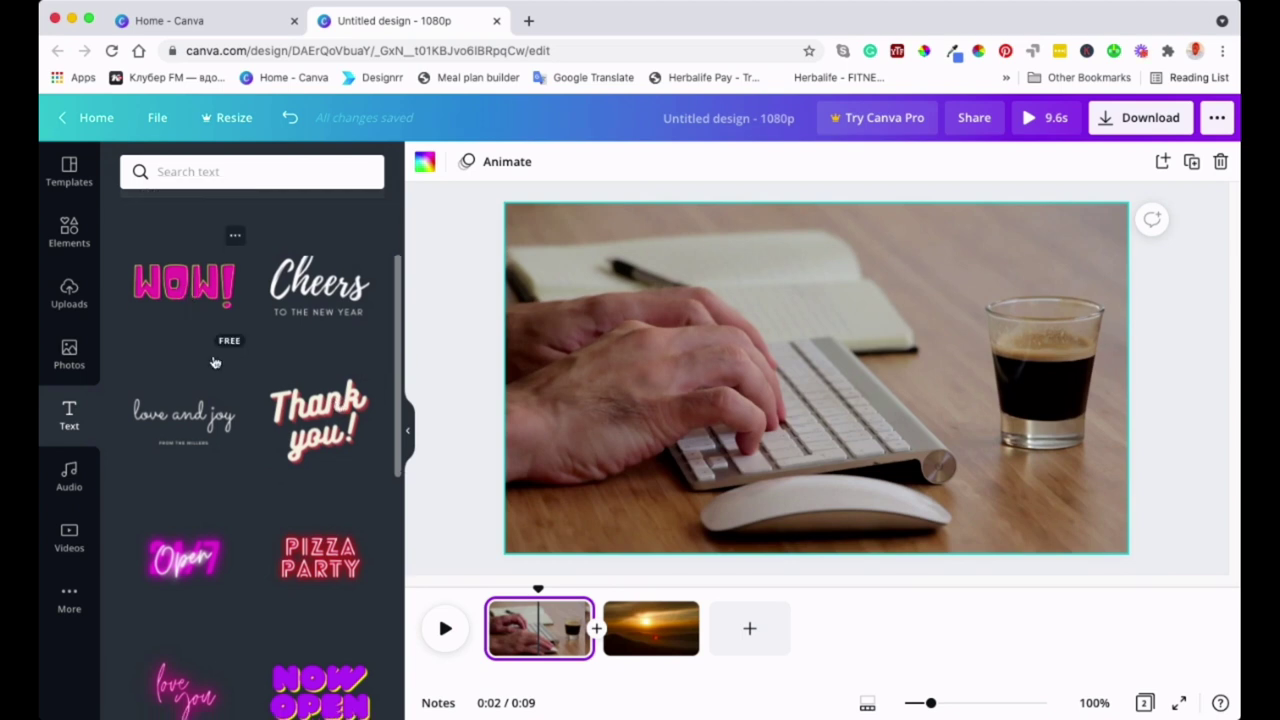
{"action": "scroll", "coordinate": [214, 362], "scroll_direction": "down", "scroll_amount": 2}
{"action": "scroll", "coordinate": [225, 380], "scroll_direction": "up", "scroll_amount": 3}
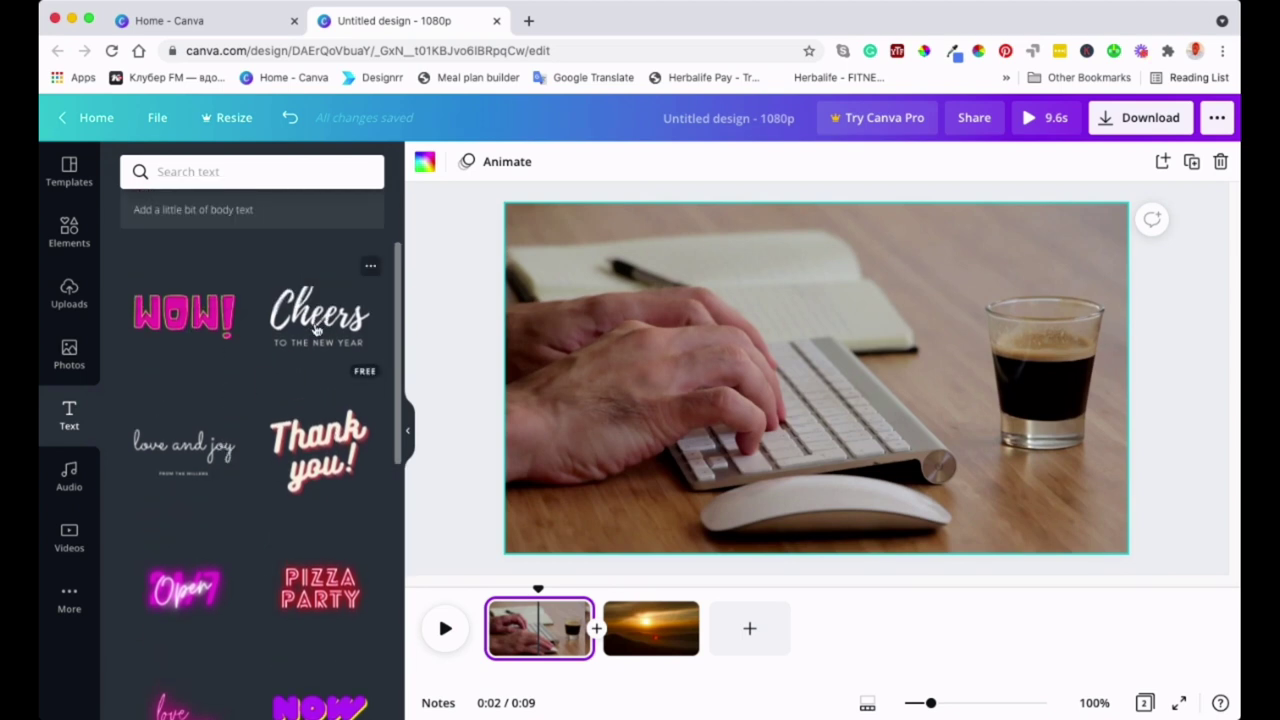
{"action": "scroll", "coordinate": [314, 330], "scroll_direction": "up", "scroll_amount": 3}
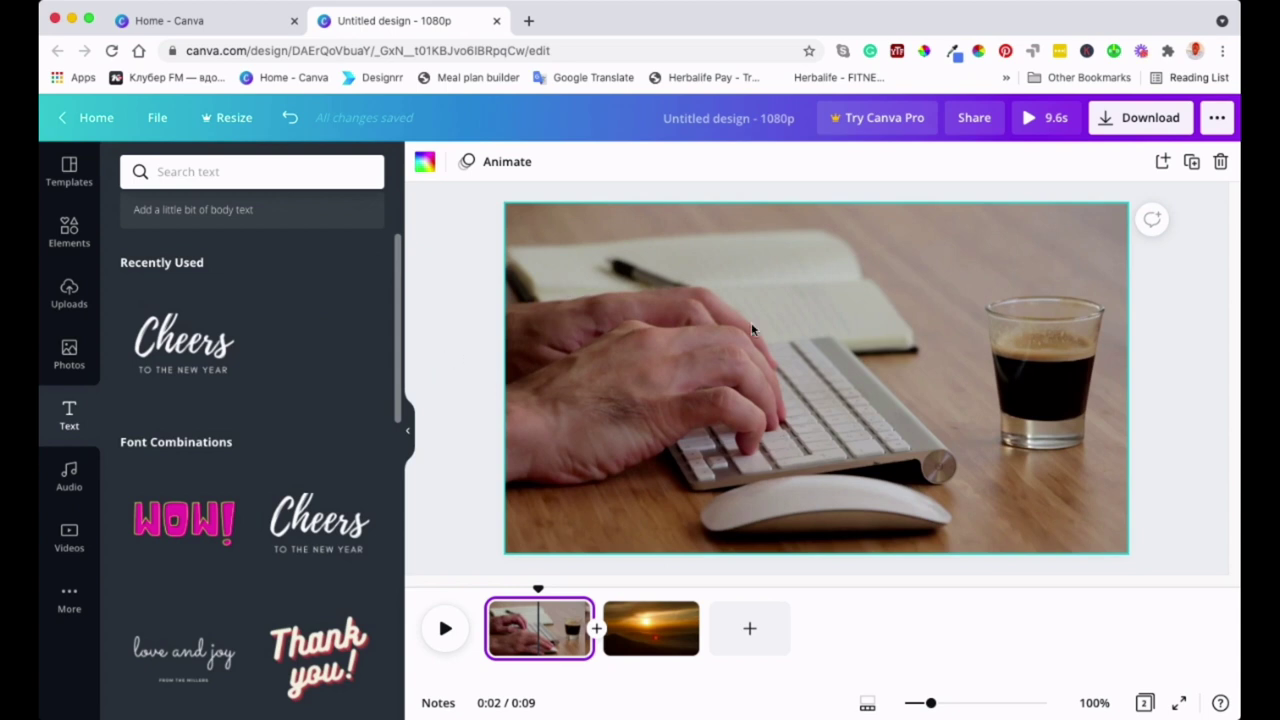
{"action": "left_click_drag", "start_coordinate": [799, 386], "coordinate": [643, 280]}
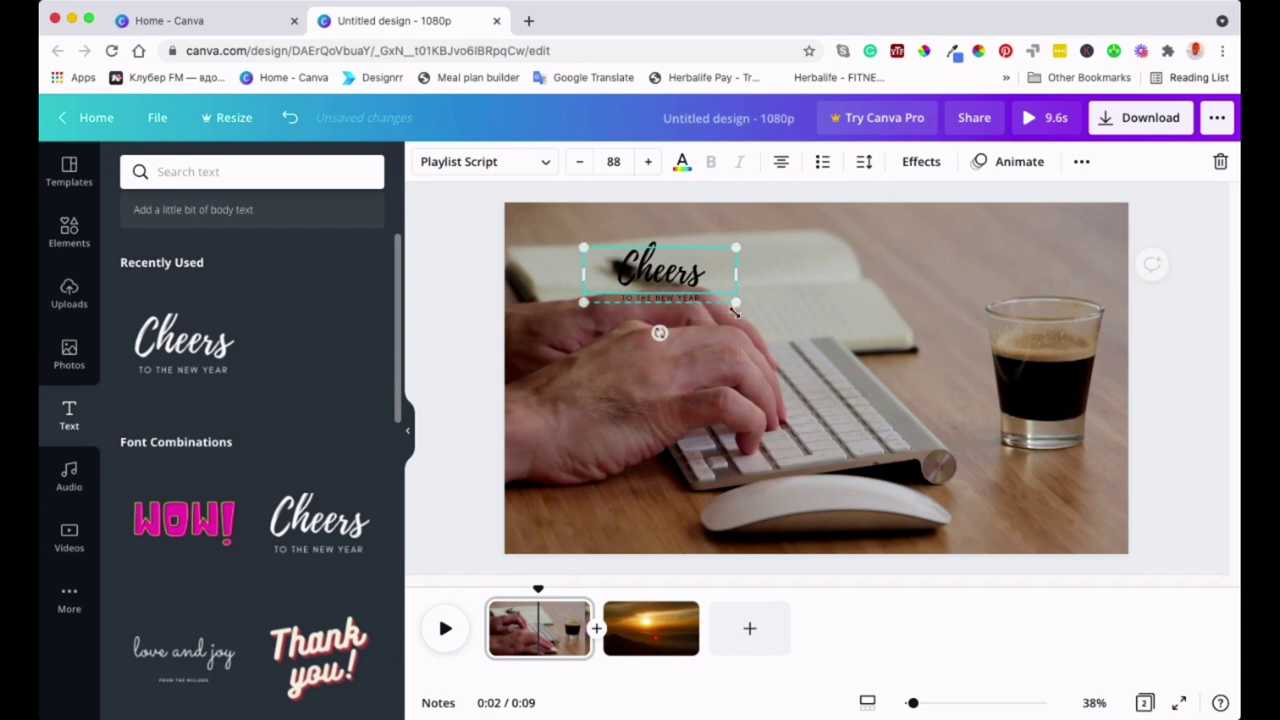
{"action": "left_click_drag", "start_coordinate": [769, 335], "coordinate": [823, 355]}
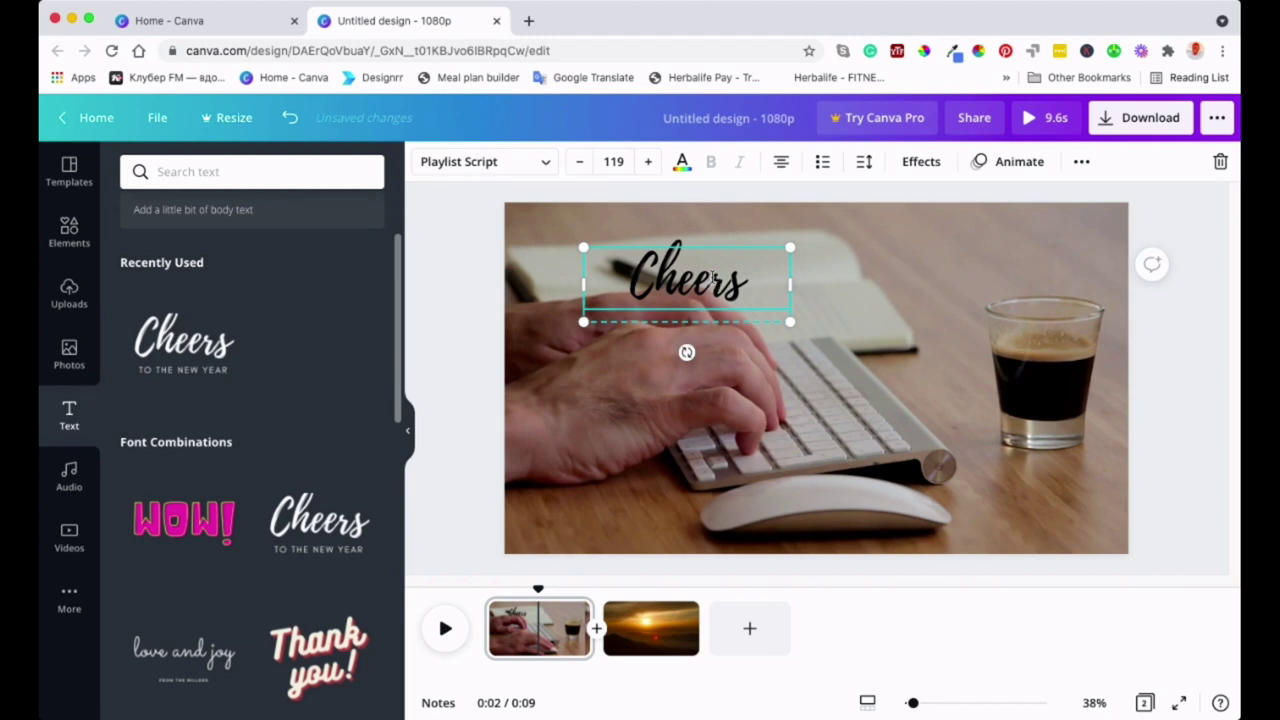
- Replace the Cheers heading with "Subscribe" and enlarge it to size 151
{"action": "left_click", "coordinate": [776, 287]}
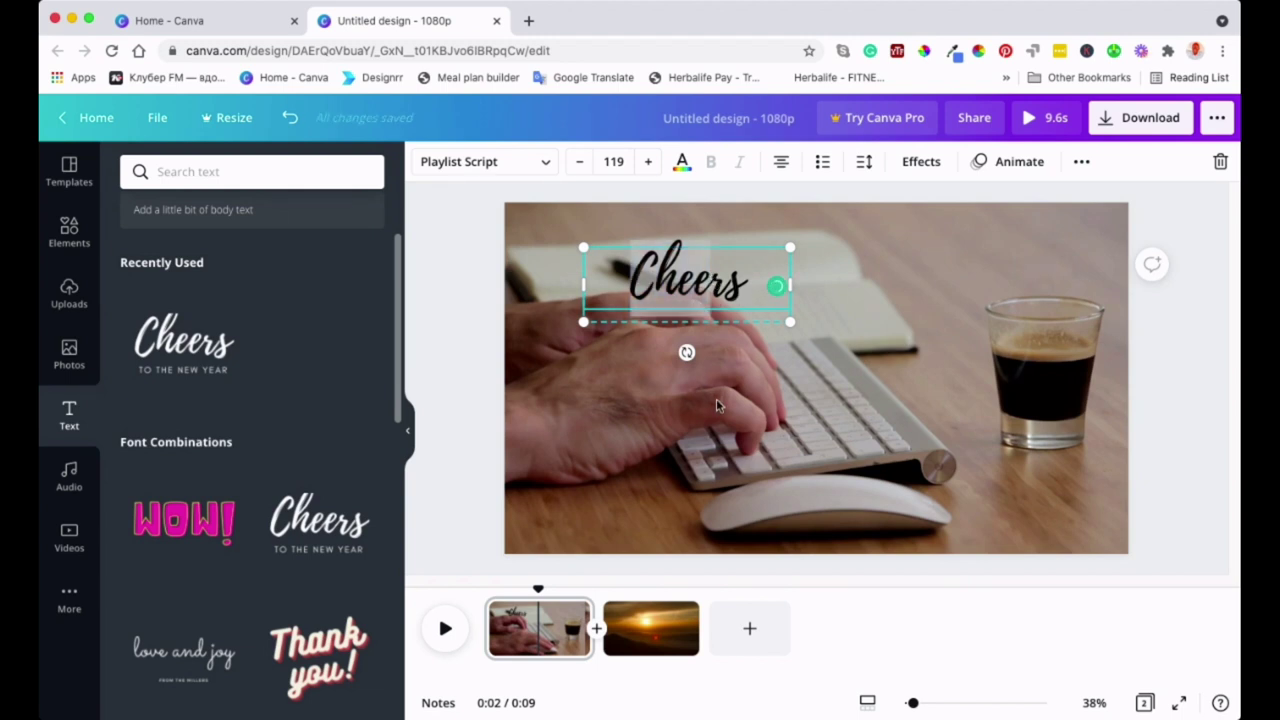
{"action": "left_click", "coordinate": [624, 365]}
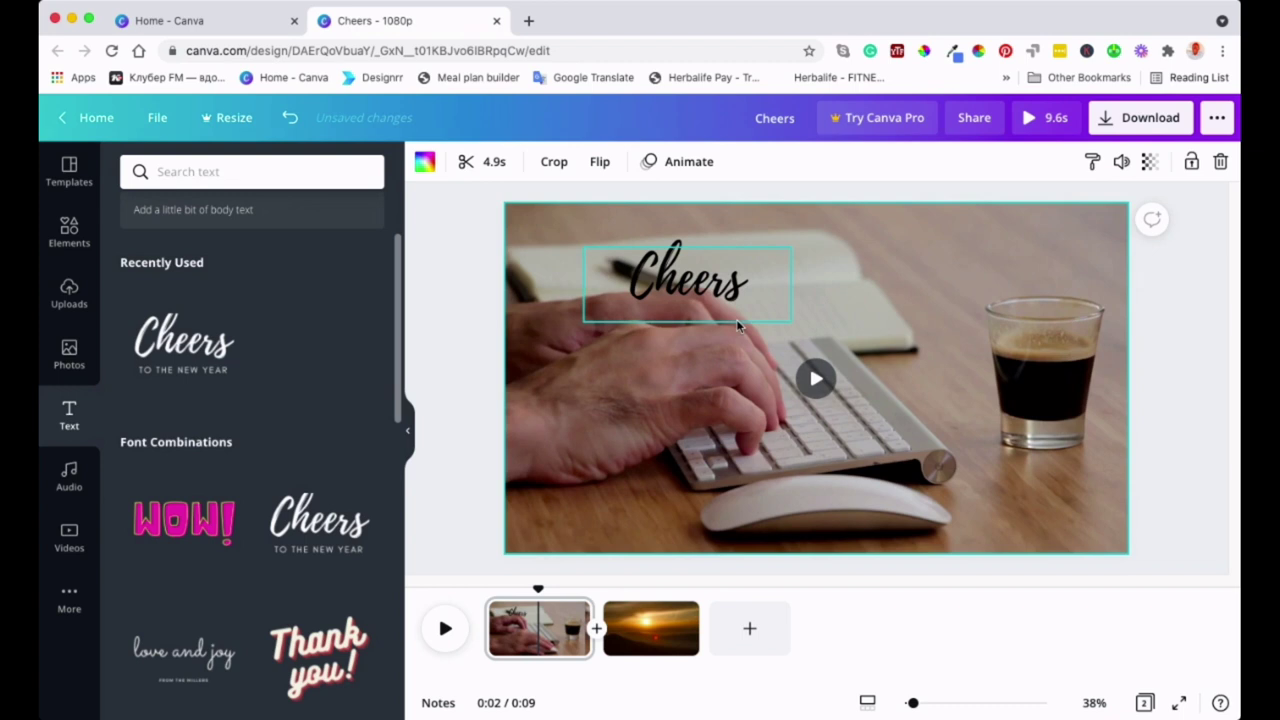
{"action": "double_click", "coordinate": [735, 289]}
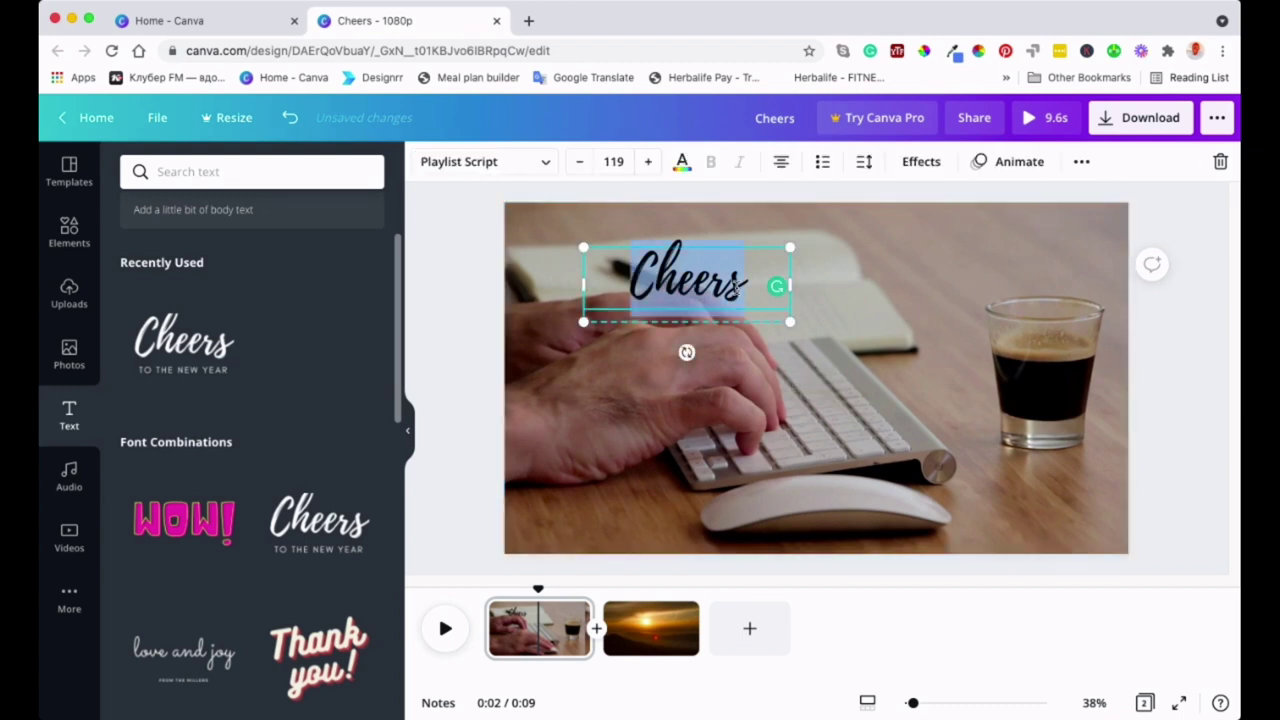
{"action": "type", "text": "Subsc"}
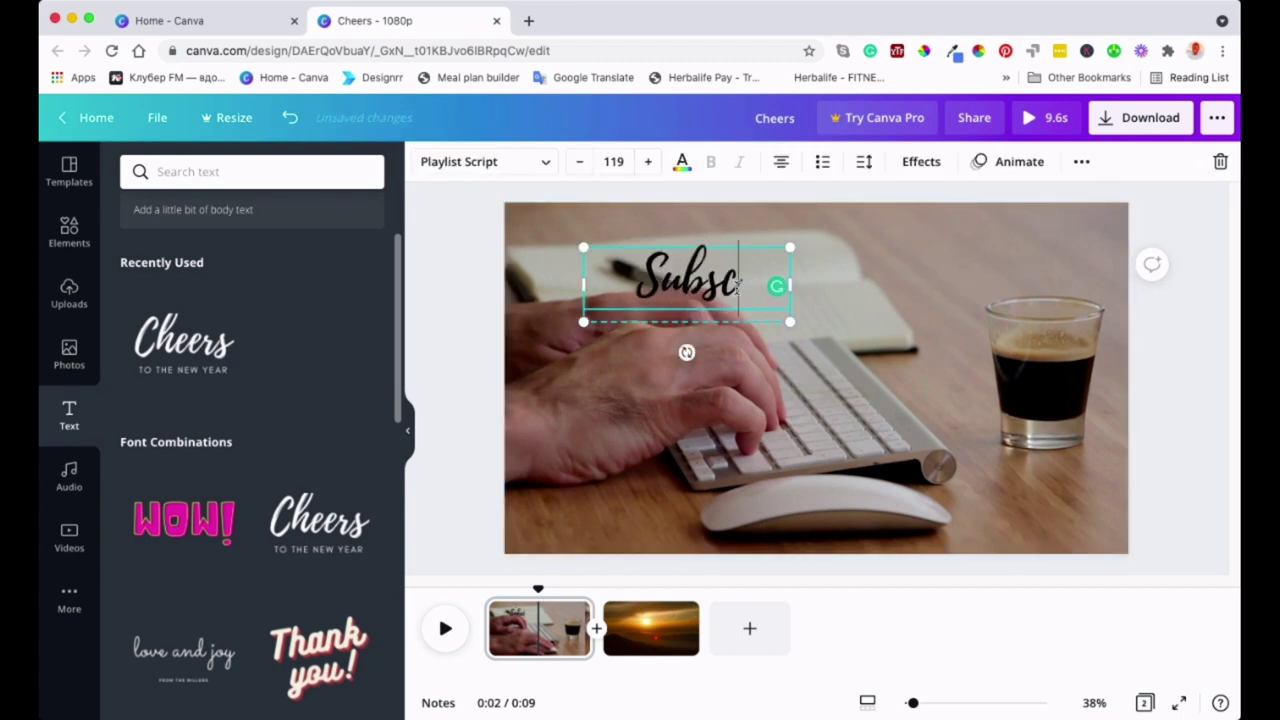
{"action": "type", "text": "ribe"}
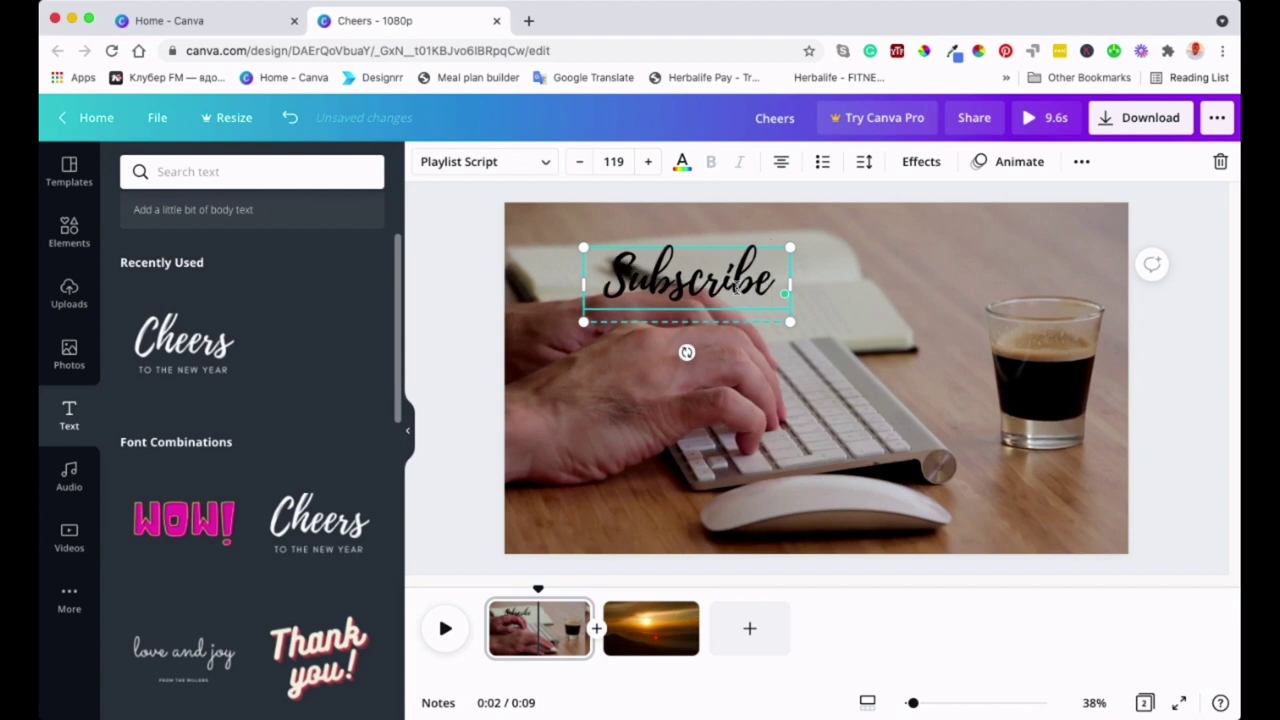
{"action": "left_click_drag", "start_coordinate": [797, 248], "coordinate": [845, 228]}
{"action": "left_click", "coordinate": [778, 390]}
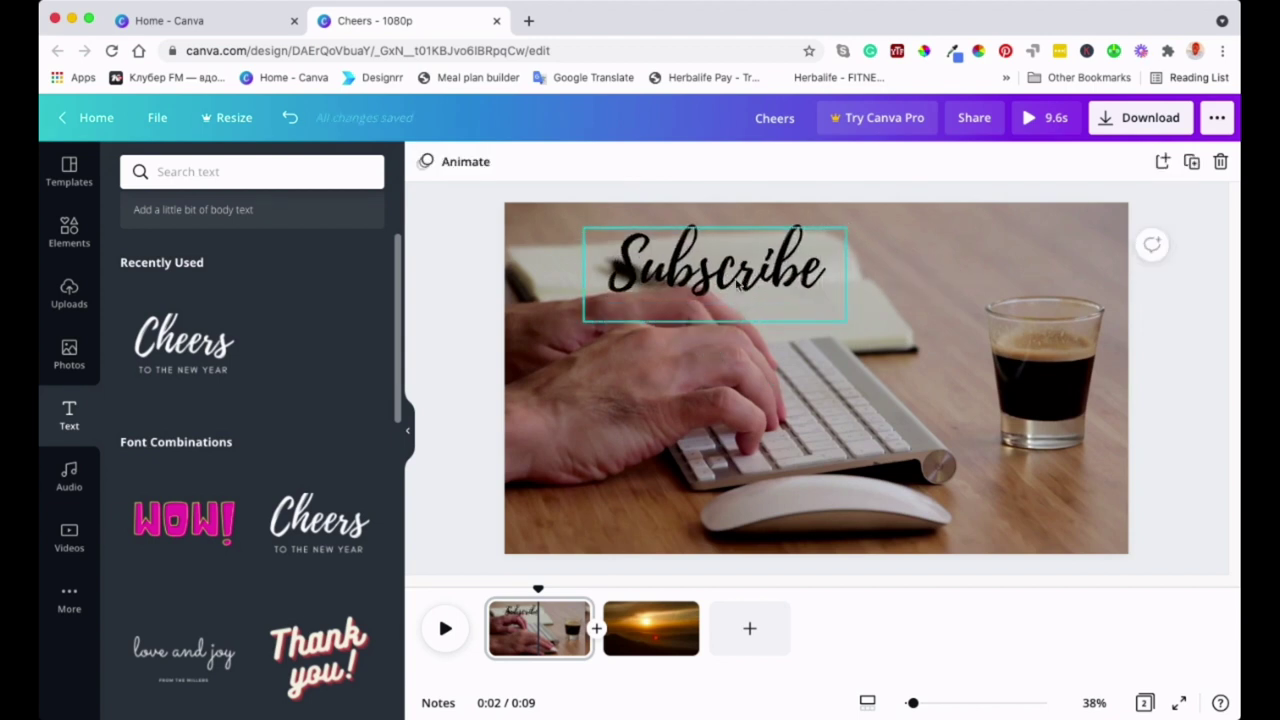
- Move the Subscribe text to the first page's upper-left corner and colour it orange
{"action": "left_click_drag", "start_coordinate": [737, 278], "coordinate": [673, 261]}
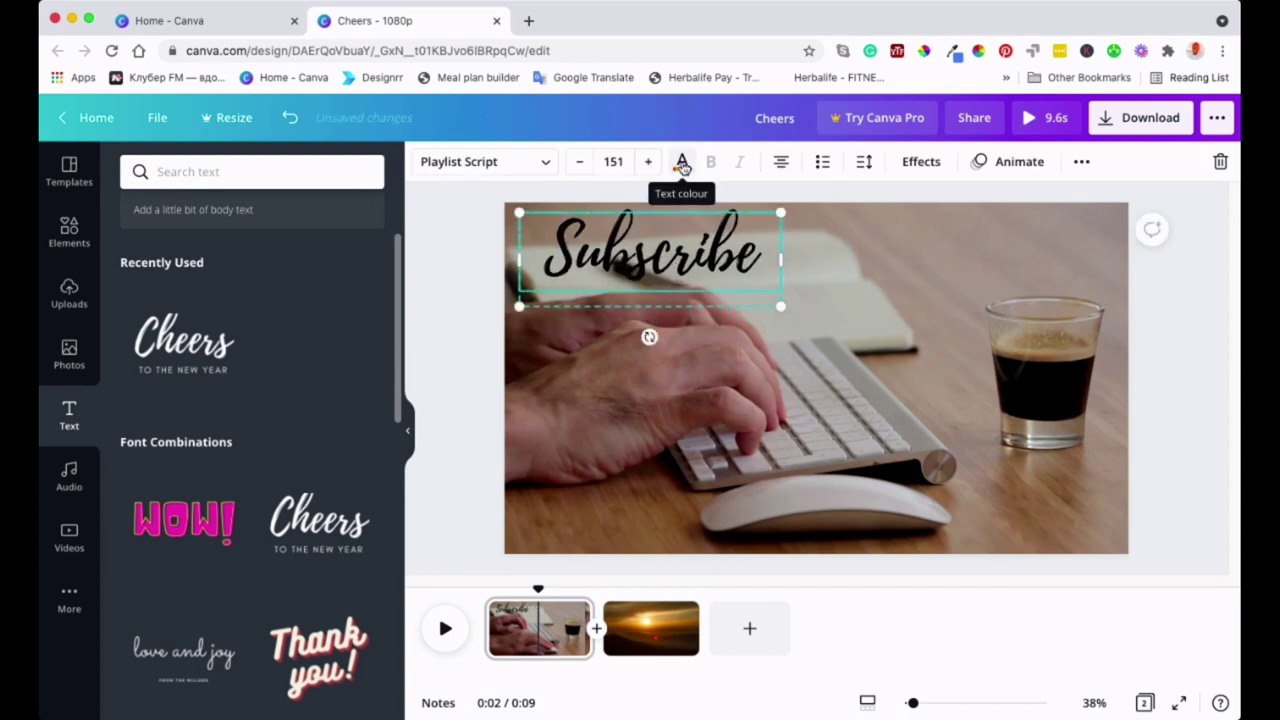
{"action": "left_click", "coordinate": [681, 163]}
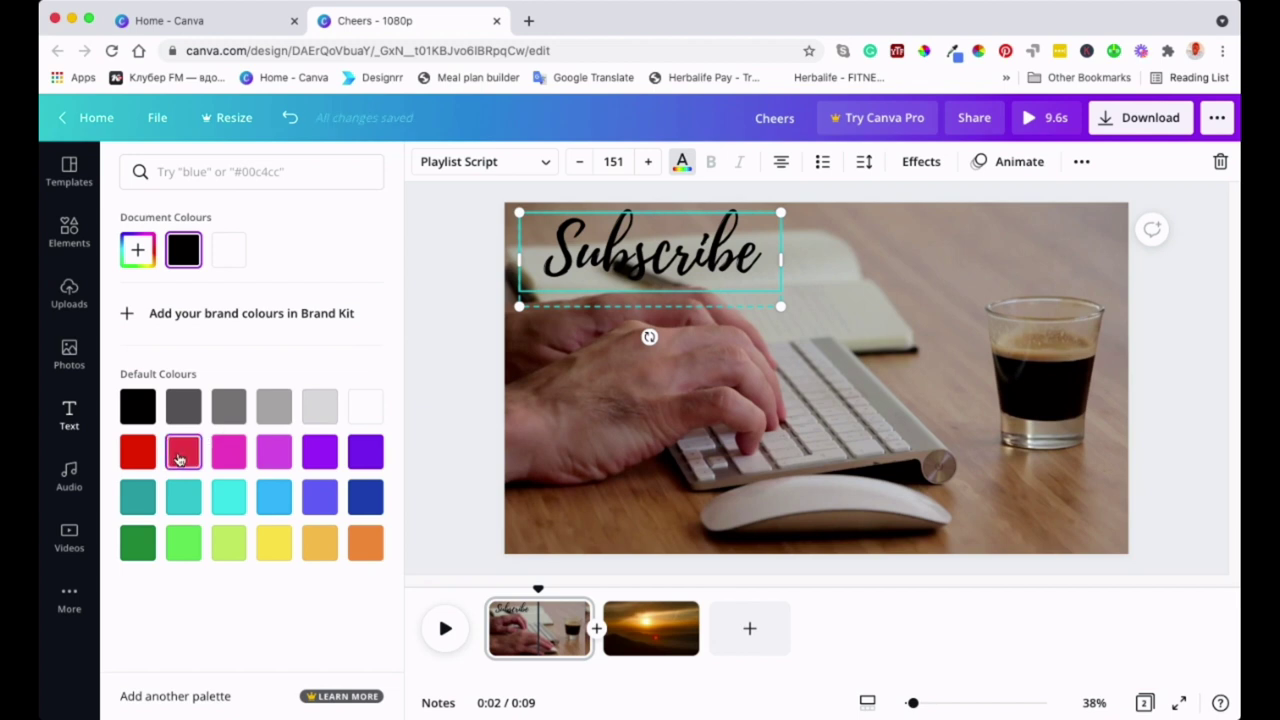
{"action": "left_click", "coordinate": [368, 543]}
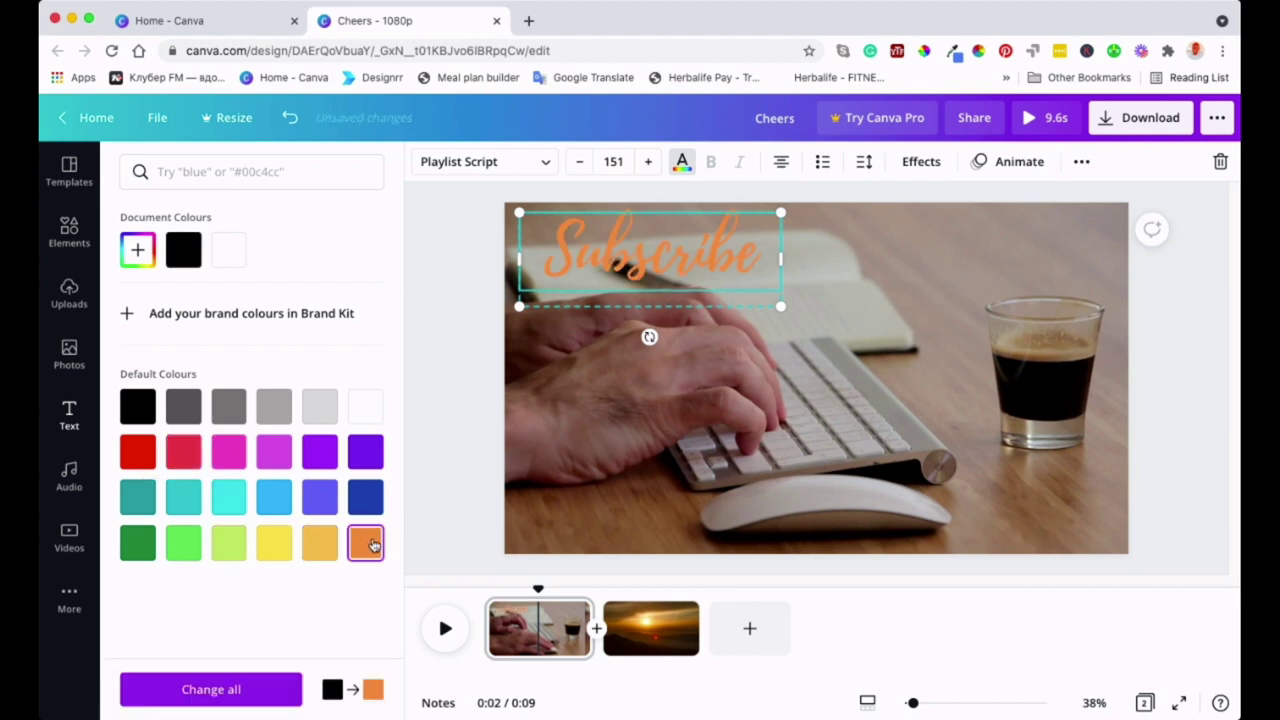
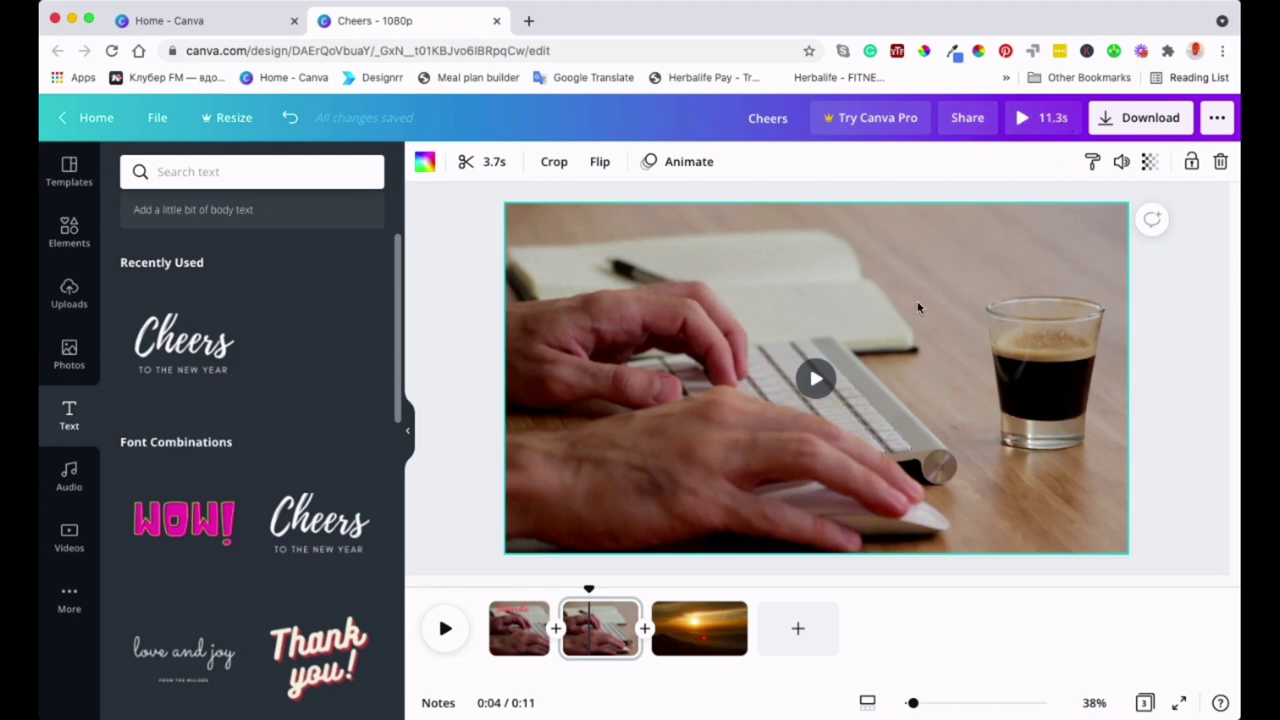
- Preview the whole three-page video and return to the editor
{"action": "left_click", "coordinate": [1045, 119]}
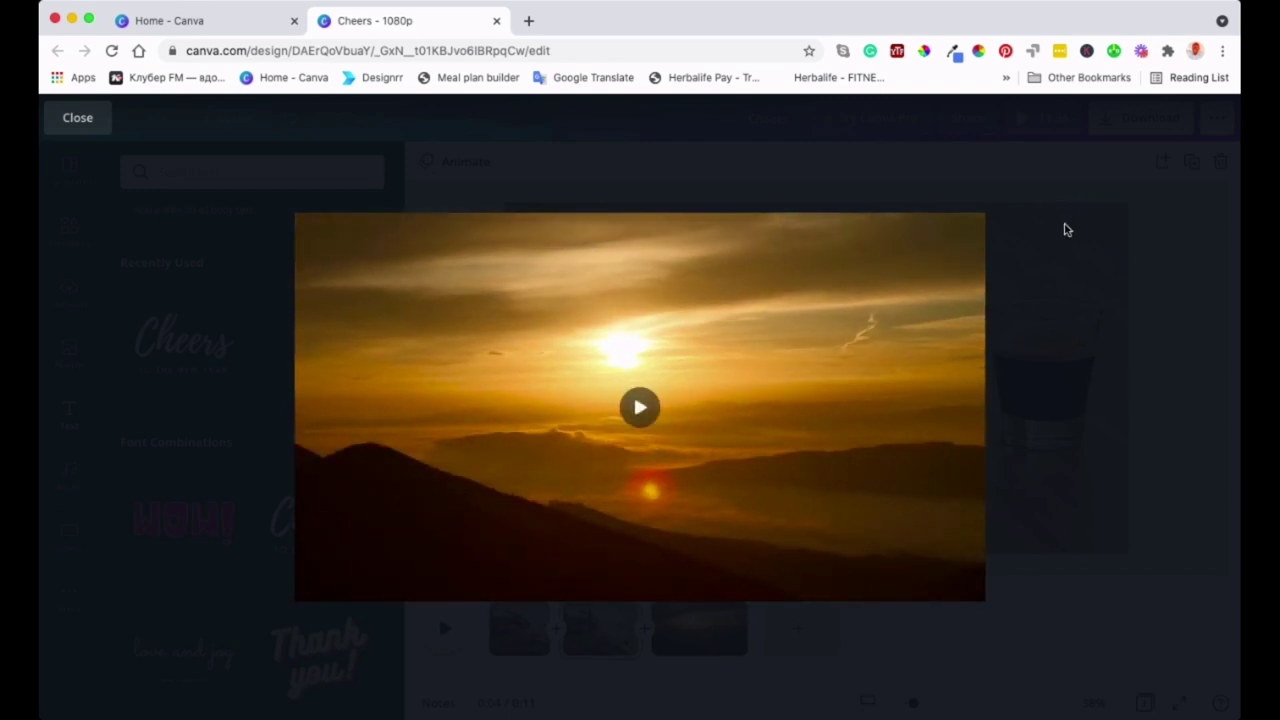
{"action": "left_click", "coordinate": [1049, 217]}
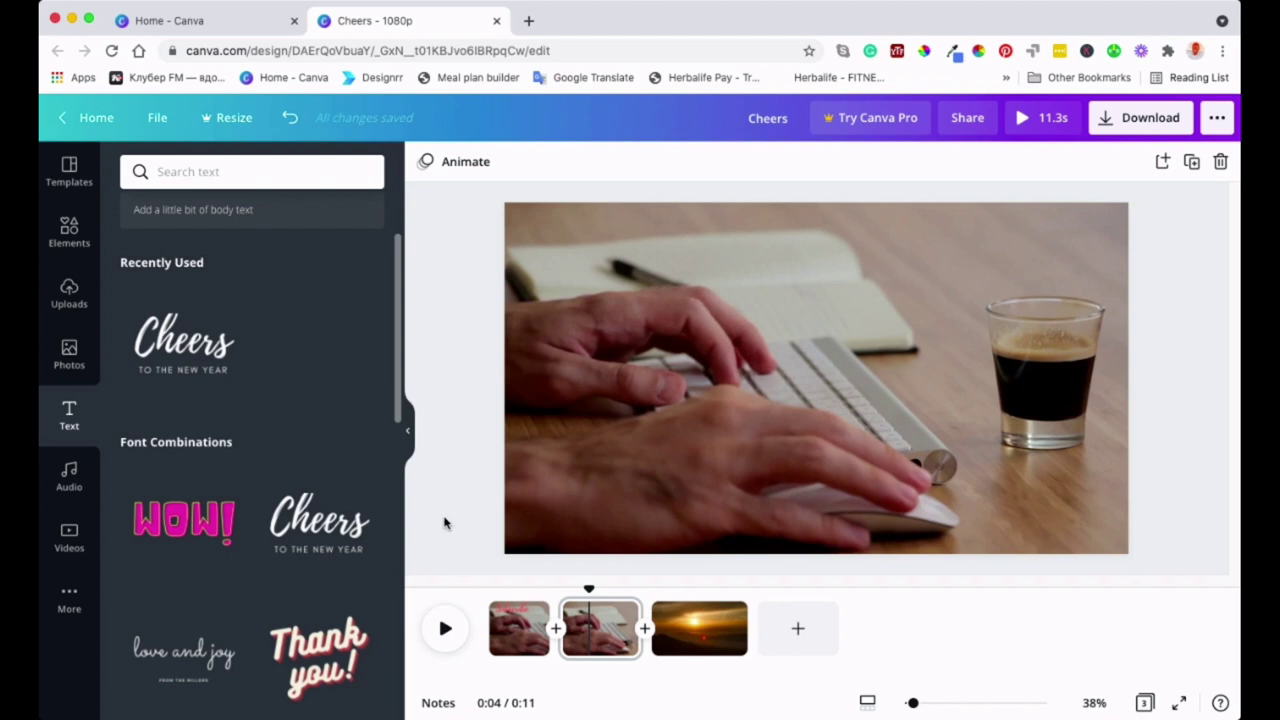
- Add a Dissolve transition between the first and second pages with a duration of 0.6 seconds
{"action": "left_click", "coordinate": [556, 620]}
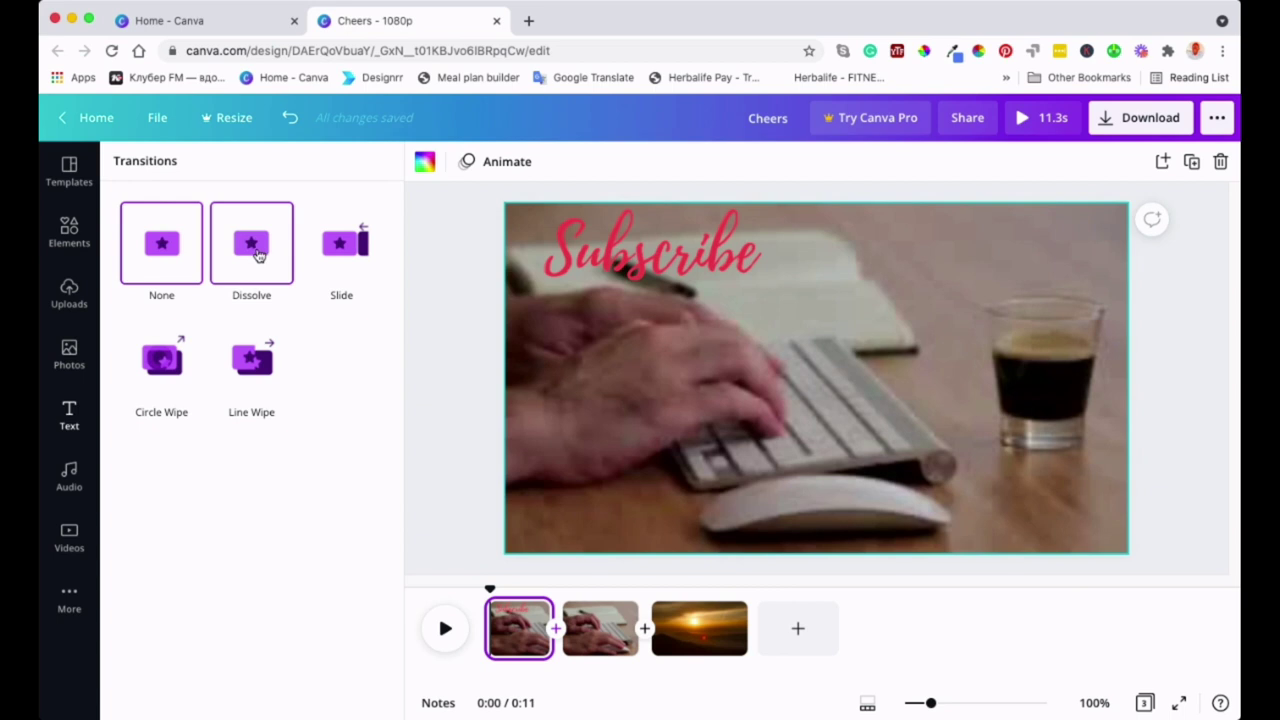
{"action": "left_click", "coordinate": [258, 256]}
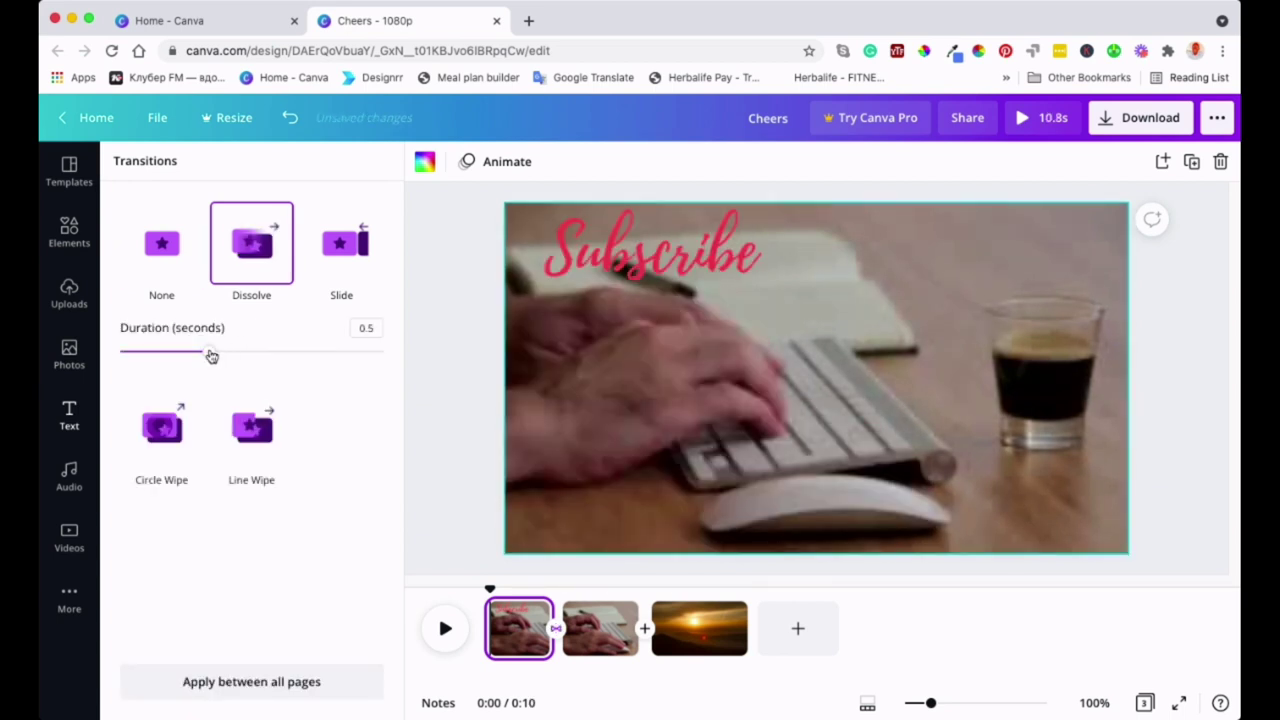
{"action": "left_click_drag", "start_coordinate": [211, 354], "coordinate": [231, 355]}
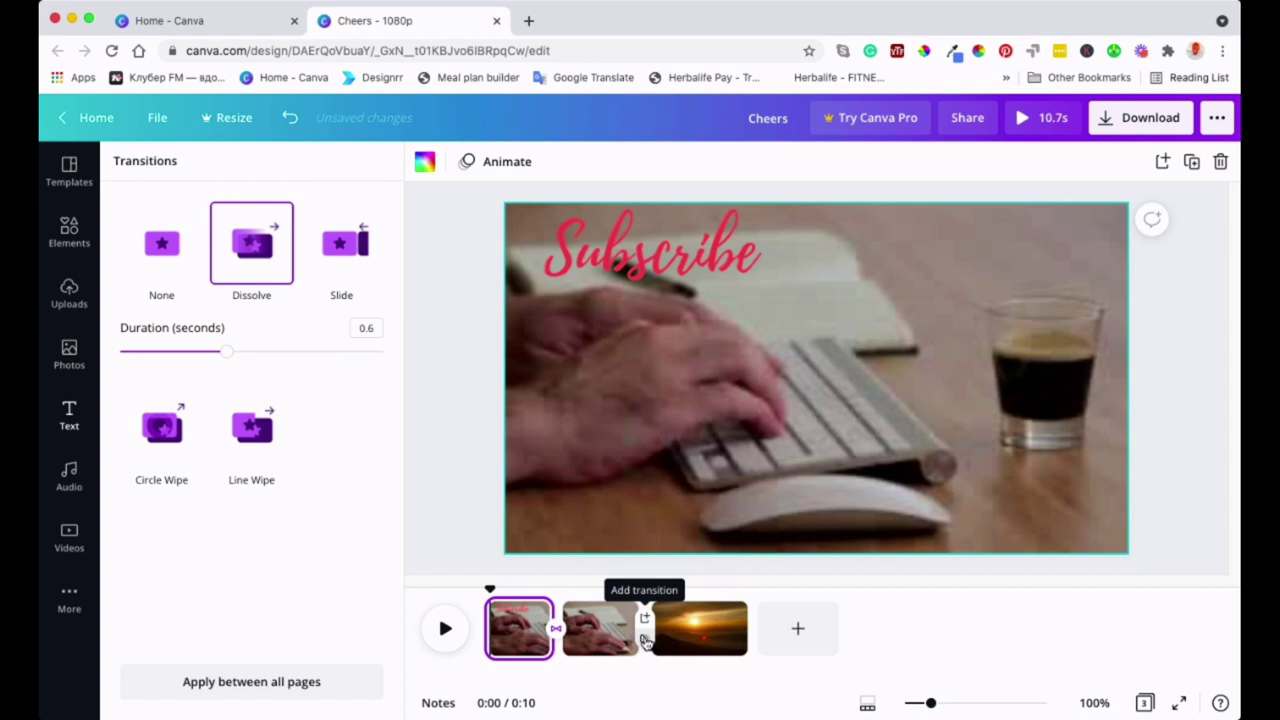
- Add a Dissolve transition between the second page and the sunrise page and lengthen its duration slightly
{"action": "left_click", "coordinate": [645, 640]}
{"action": "left_click", "coordinate": [266, 262]}
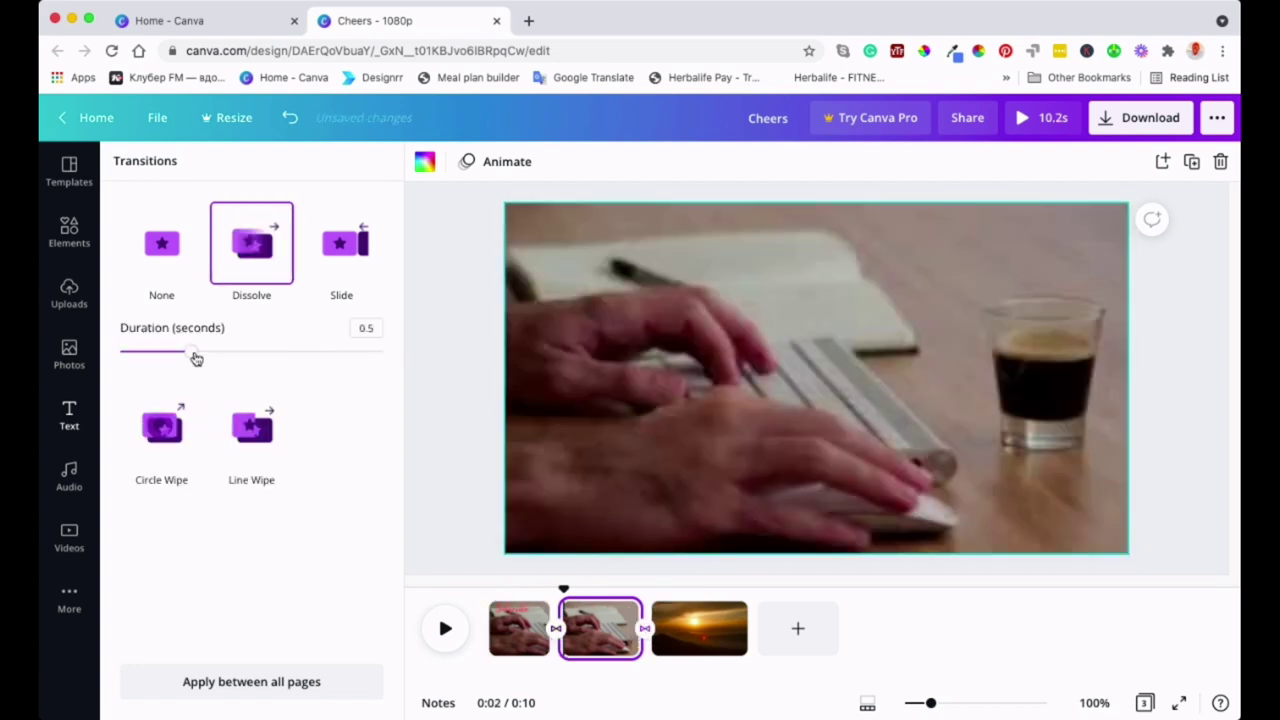
{"action": "left_click_drag", "start_coordinate": [196, 359], "coordinate": [203, 352]}
{"action": "left_click", "coordinate": [451, 413]}
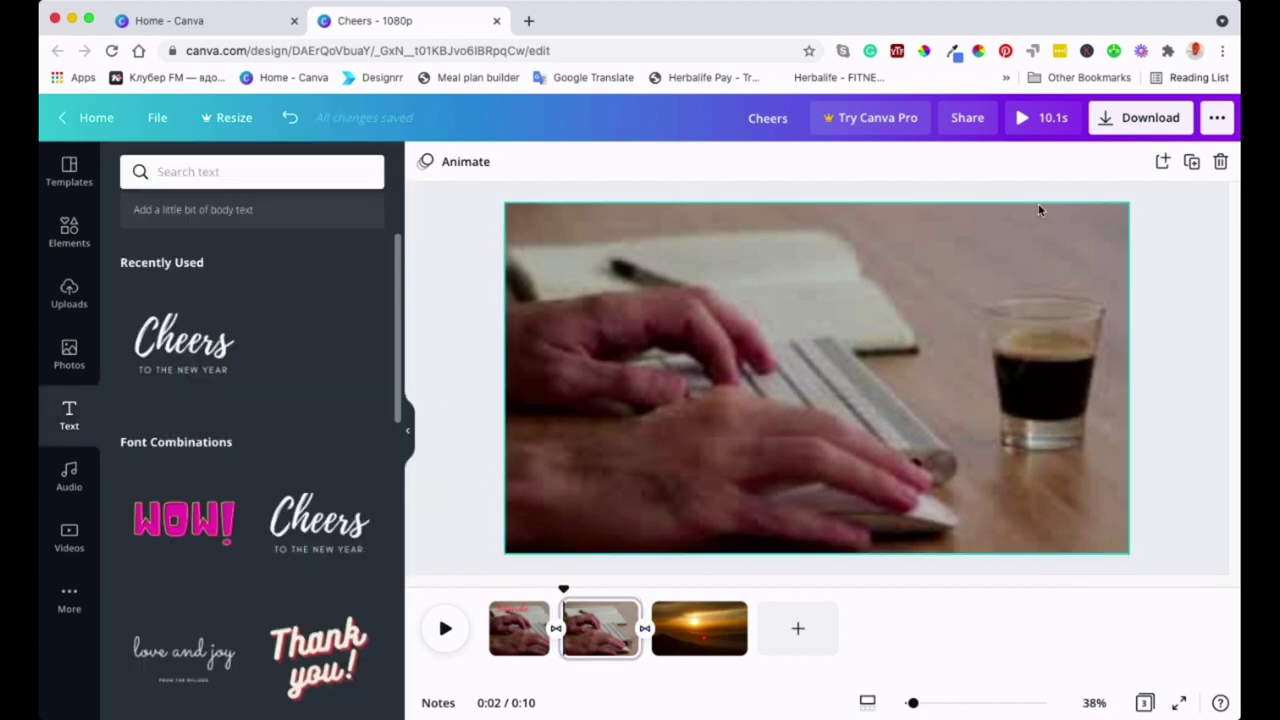
- Play the video preview to check the Dissolve transitions, and close it
{"action": "left_click", "coordinate": [1049, 118]}
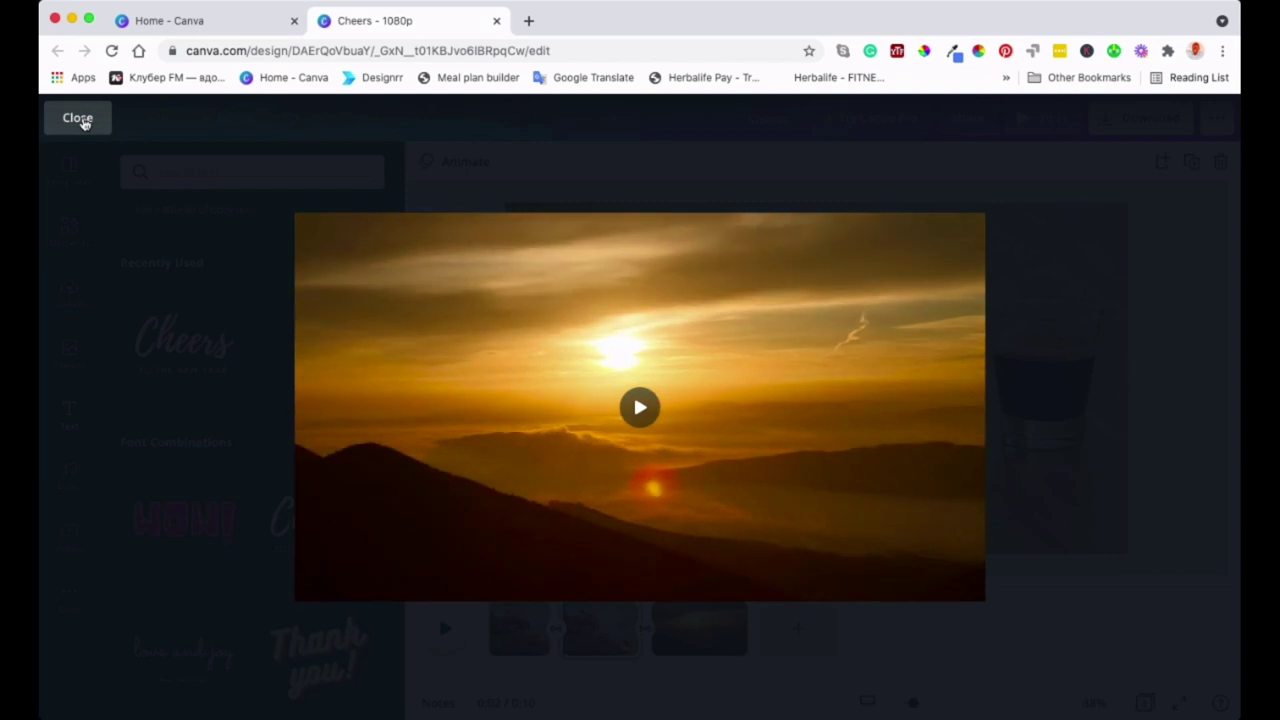
{"action": "left_click", "coordinate": [78, 118]}
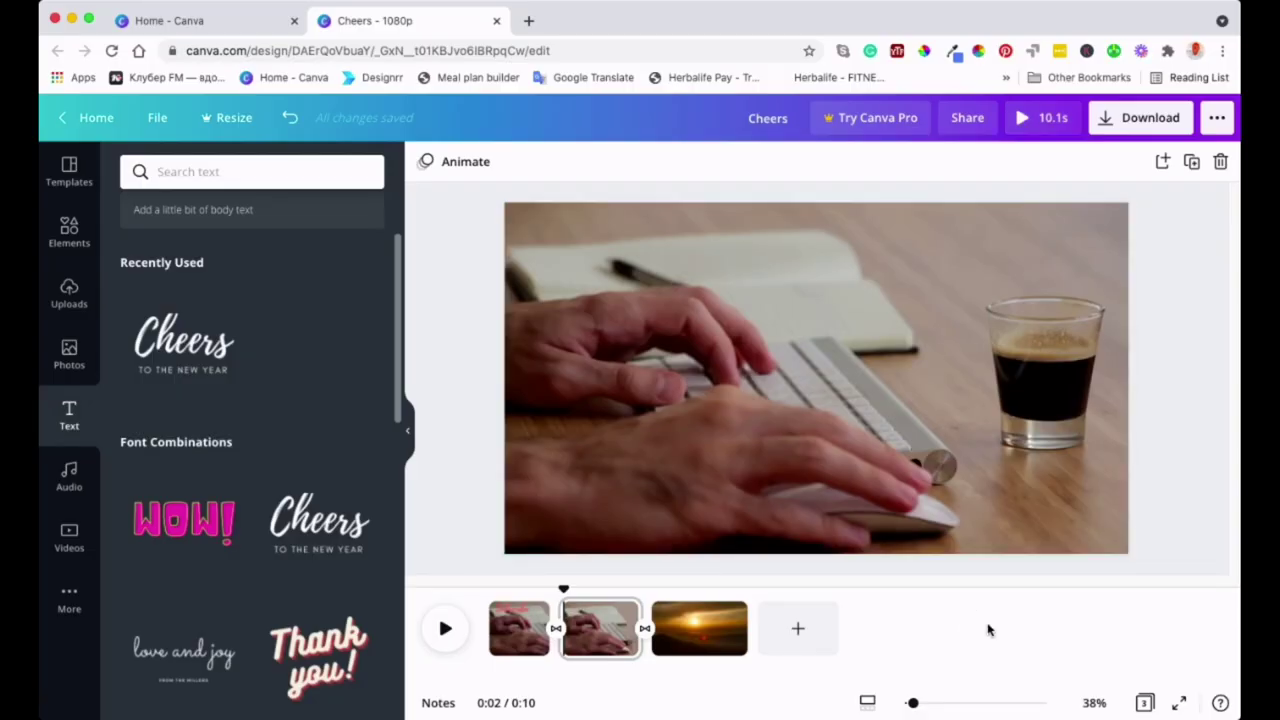
- Browse the audio library and its filter options, and add the free track Happy Whistling Ukulele to the video
{"action": "left_click", "coordinate": [408, 431]}
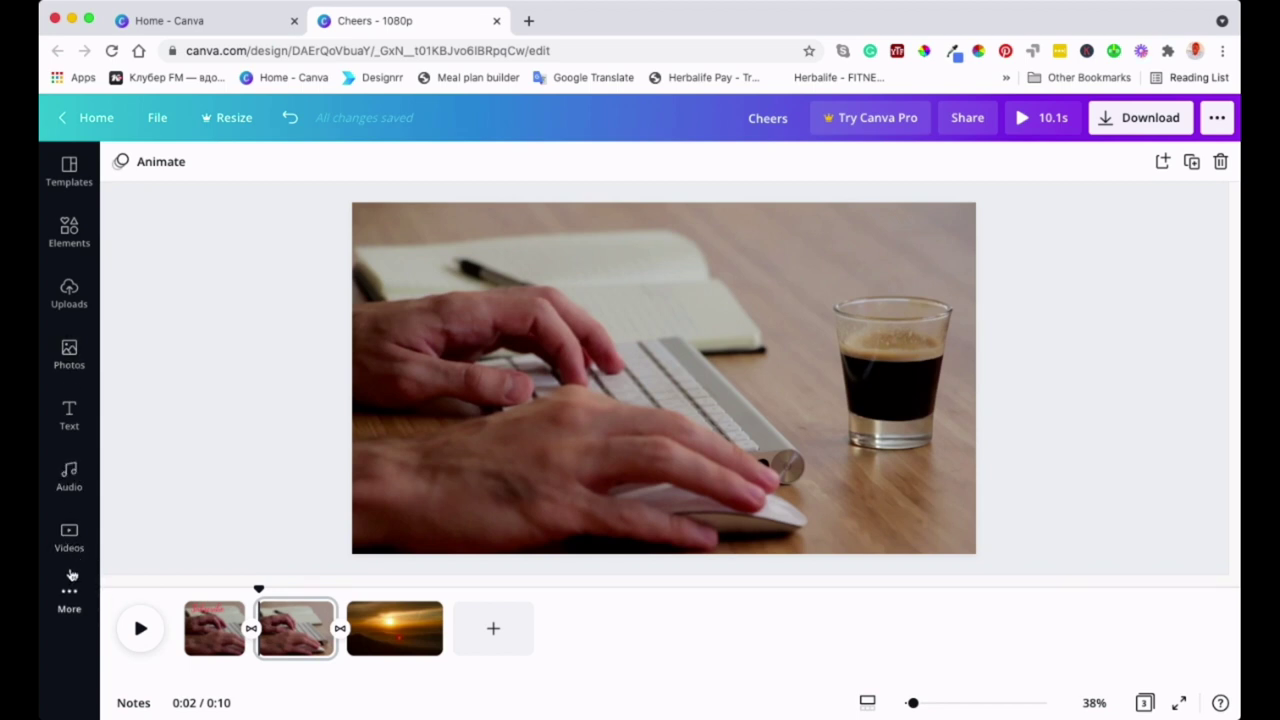
{"action": "left_click", "coordinate": [71, 495]}
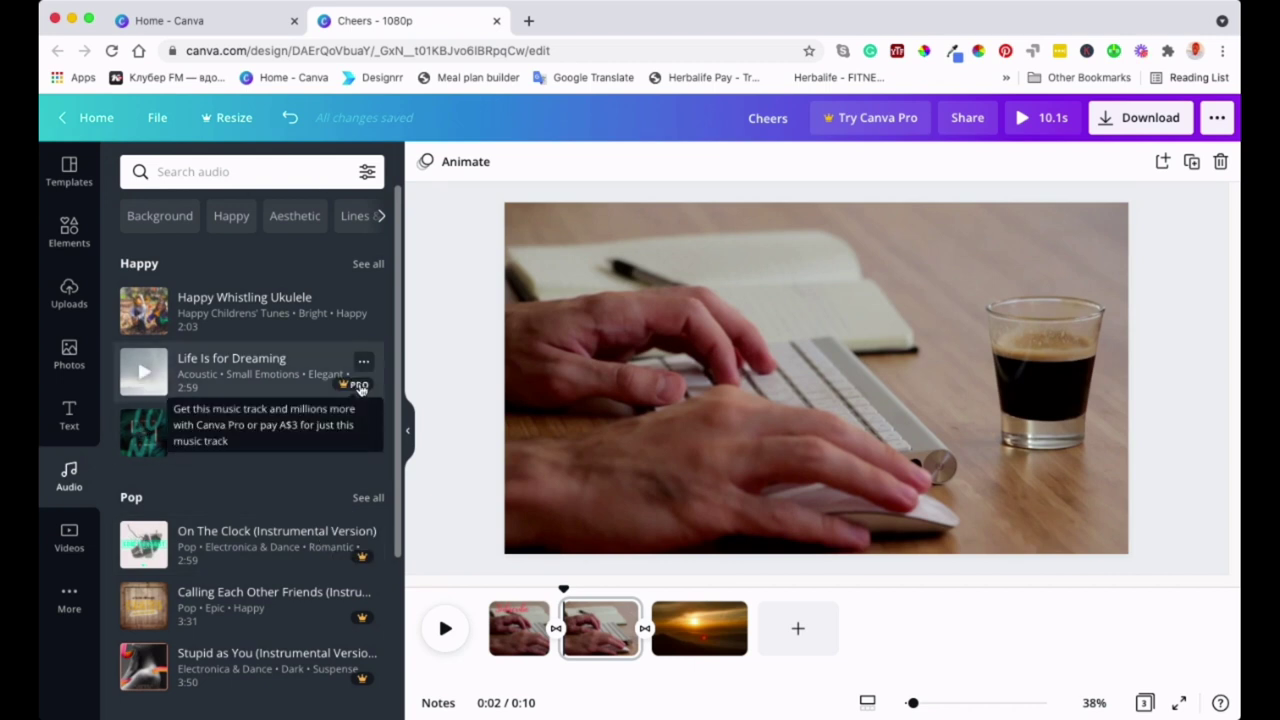
{"action": "mouse_move", "coordinate": [362, 390]}
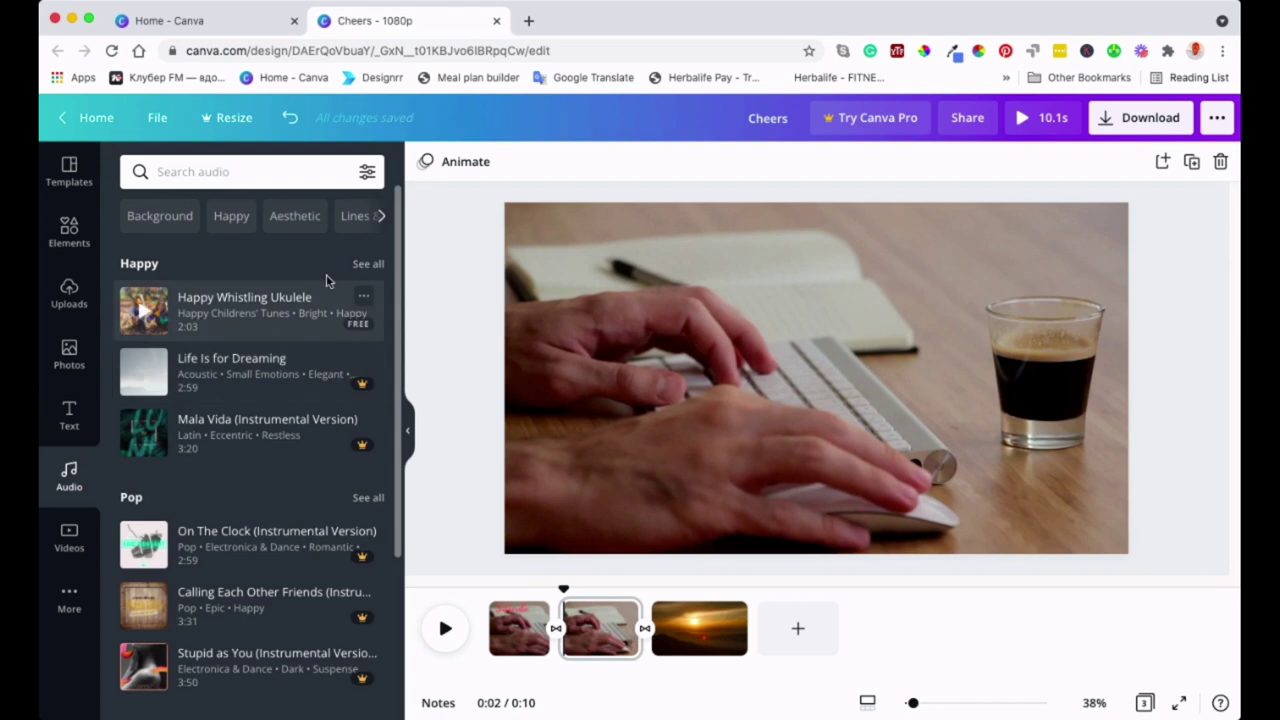
{"action": "left_click", "coordinate": [367, 174]}
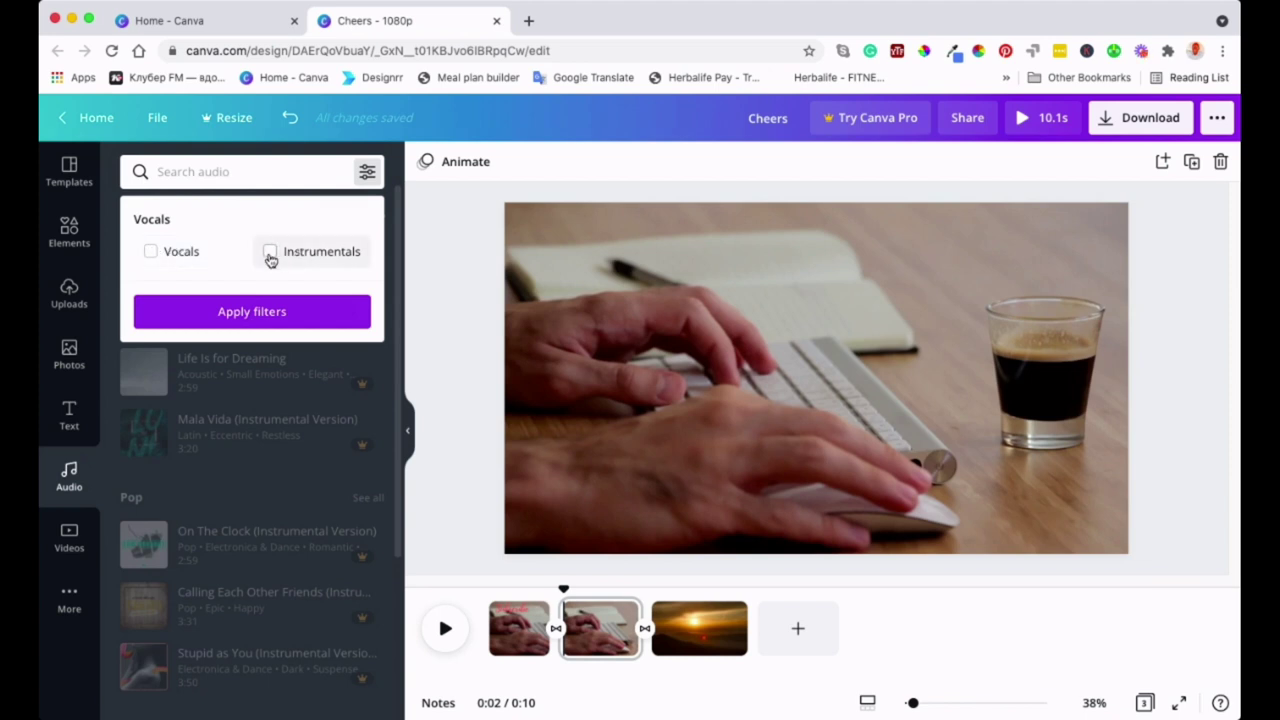
{"action": "left_click", "coordinate": [367, 172]}
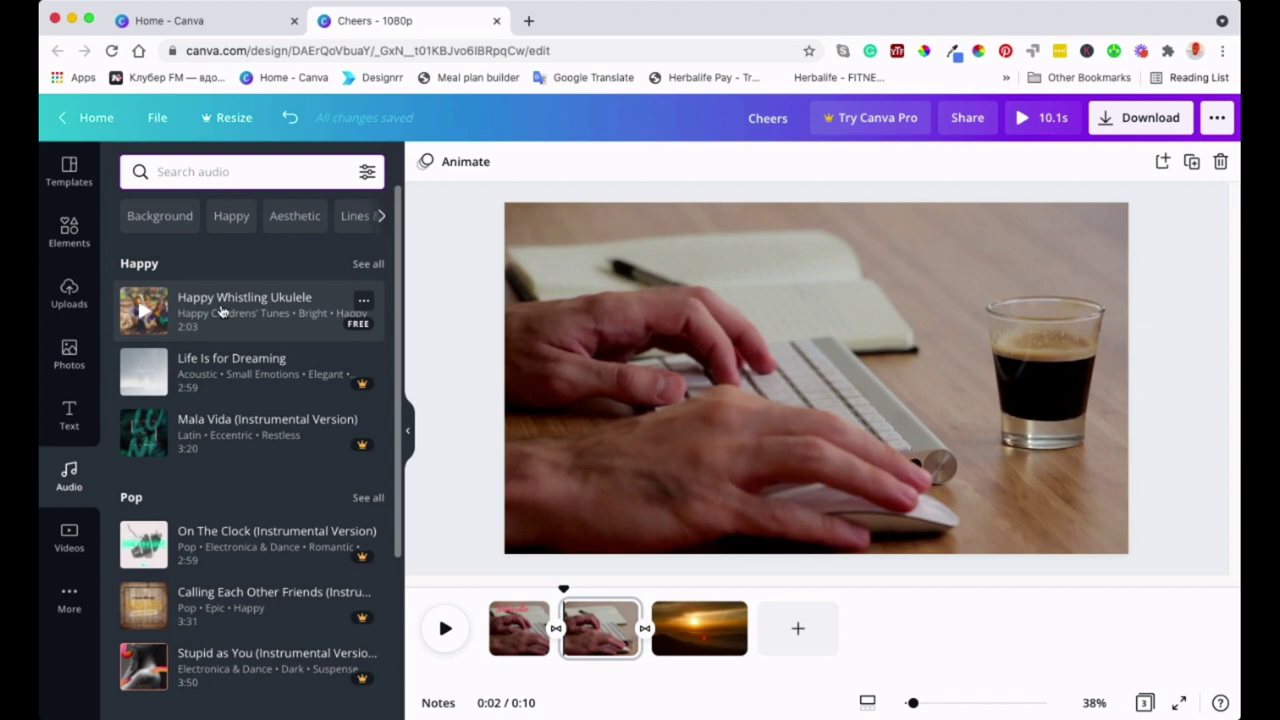
{"action": "scroll", "coordinate": [221, 313], "scroll_direction": "down", "scroll_amount": 1}
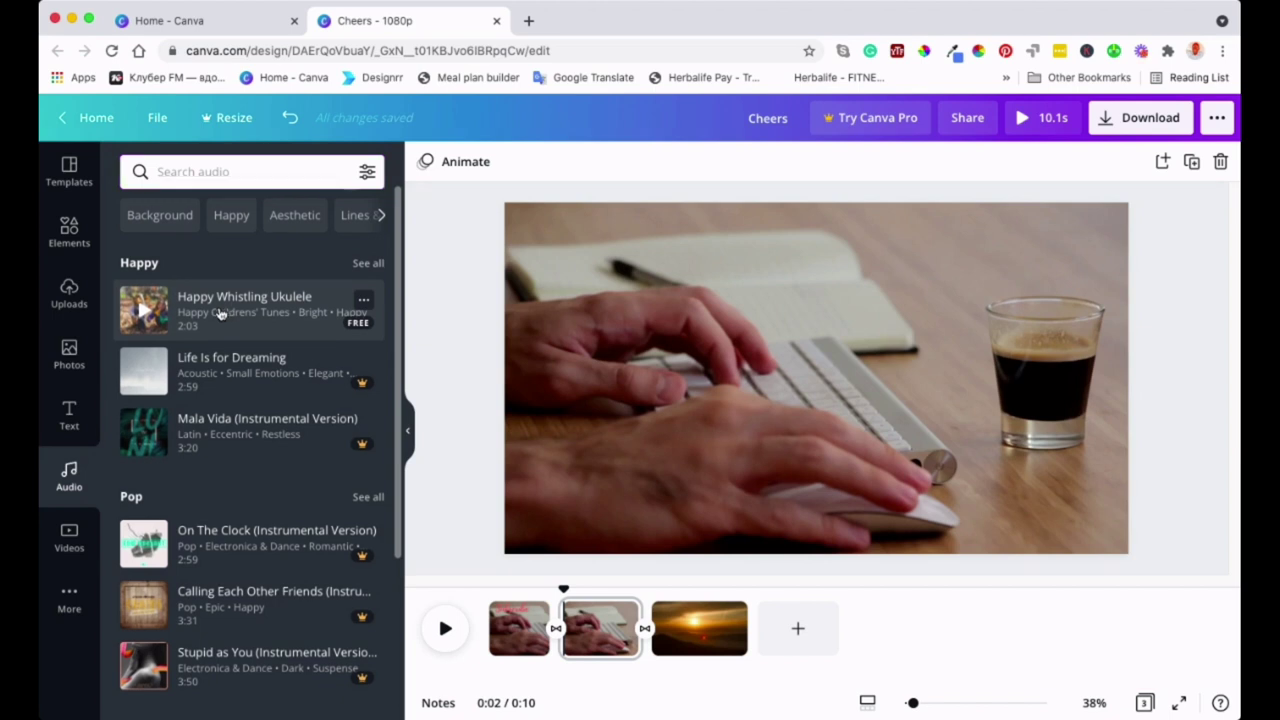
{"action": "left_click_drag", "start_coordinate": [221, 313], "coordinate": [512, 538]}
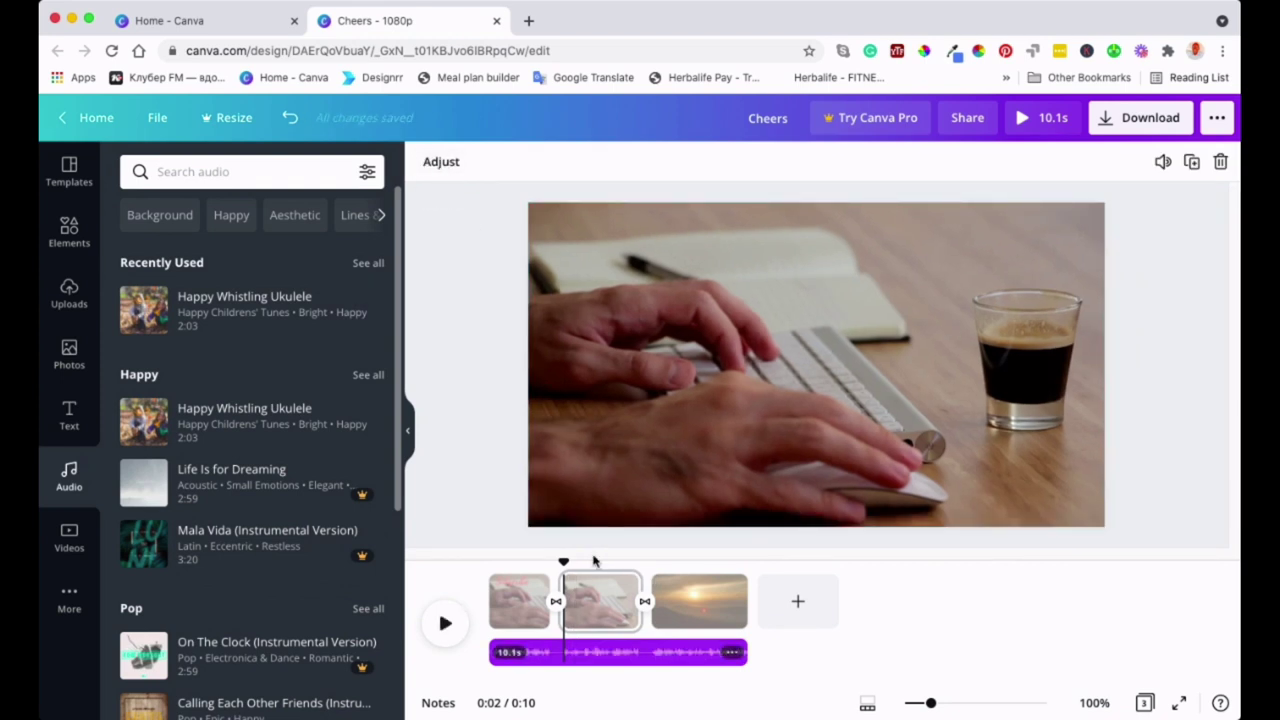
- Play the video from the first page to hear the added music track
{"action": "mouse_move", "coordinate": [677, 651]}
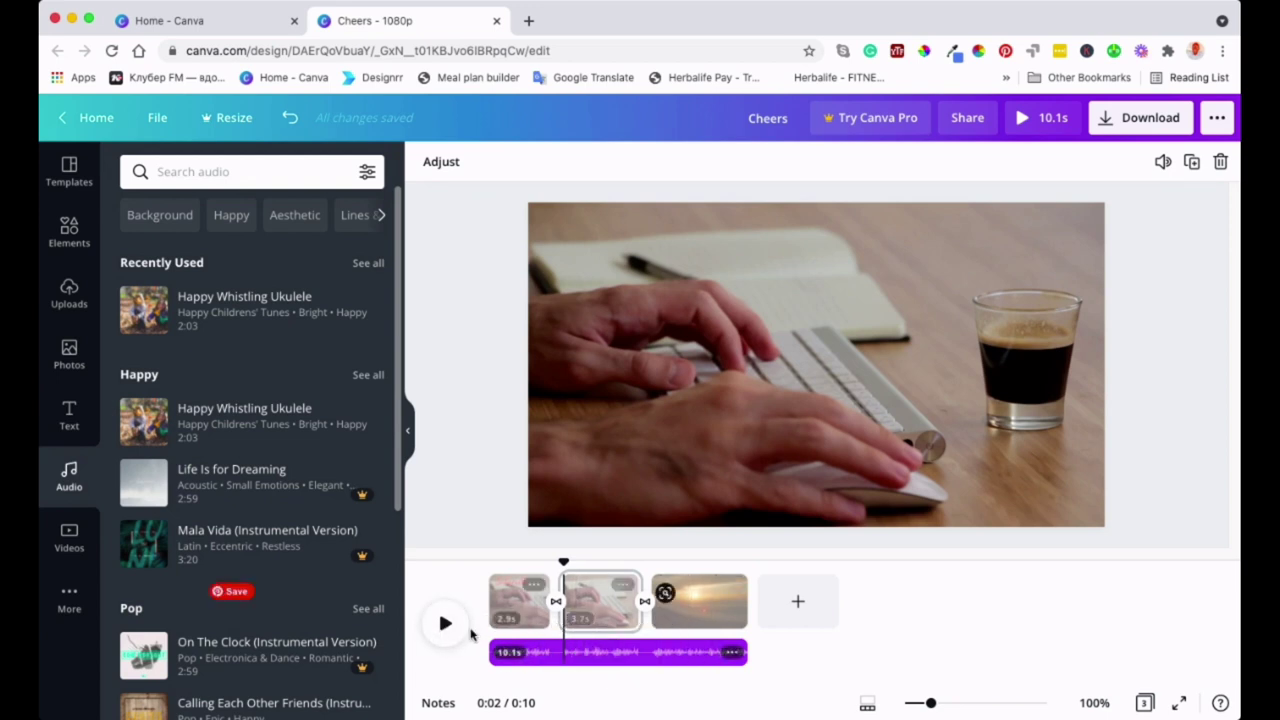
{"action": "left_click", "coordinate": [662, 651]}
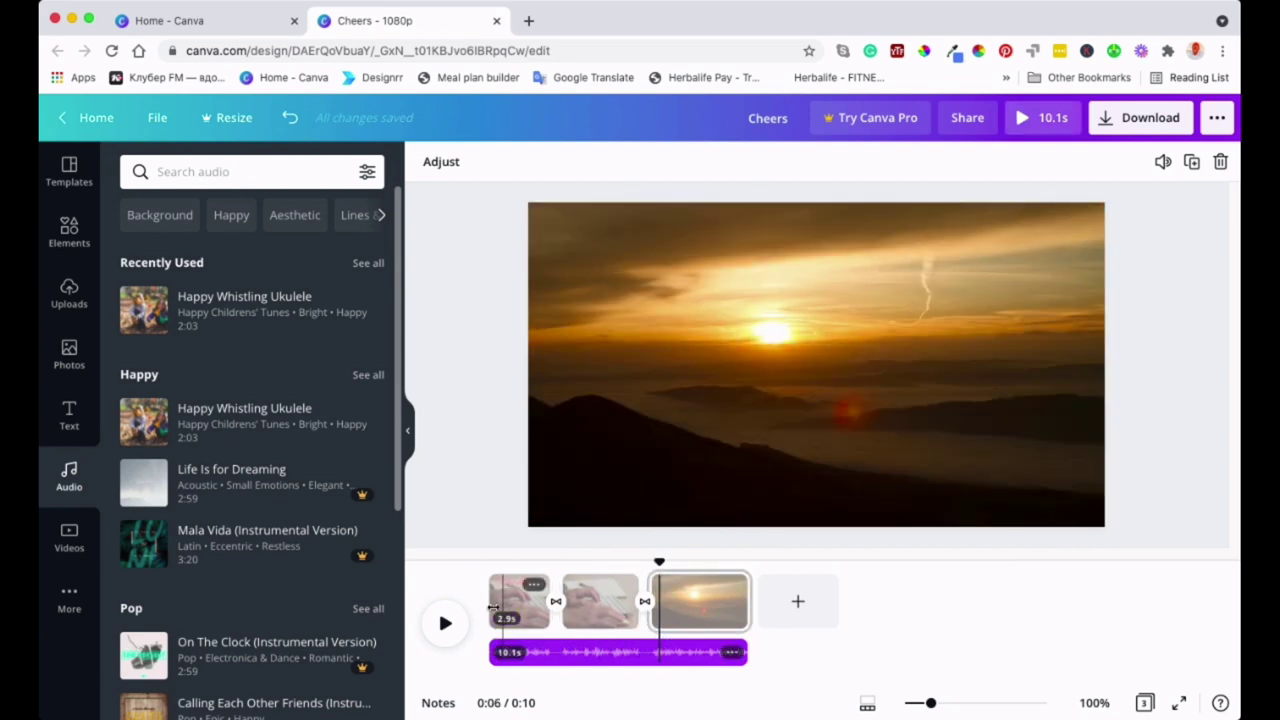
{"action": "left_click", "coordinate": [506, 605]}
{"action": "left_click", "coordinate": [446, 624]}
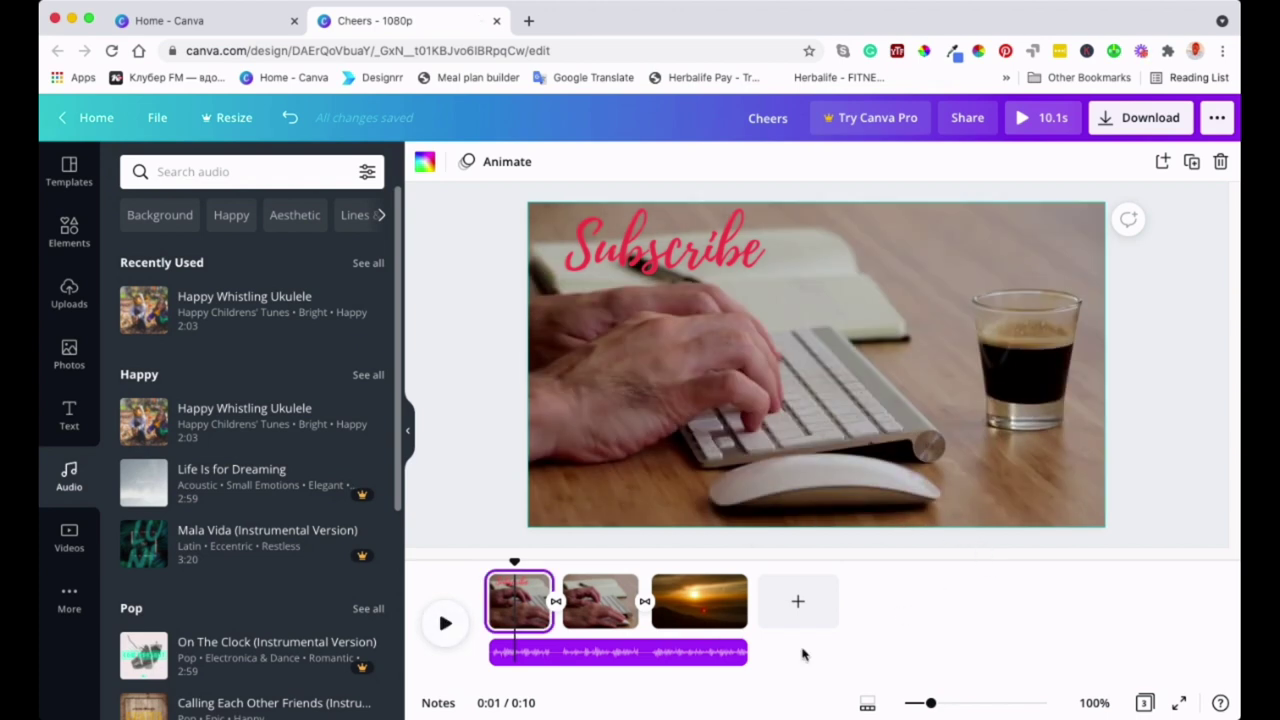
- Adjust the audio track by shifting the song so that a later section plays under the pages
{"action": "left_click", "coordinate": [656, 656]}
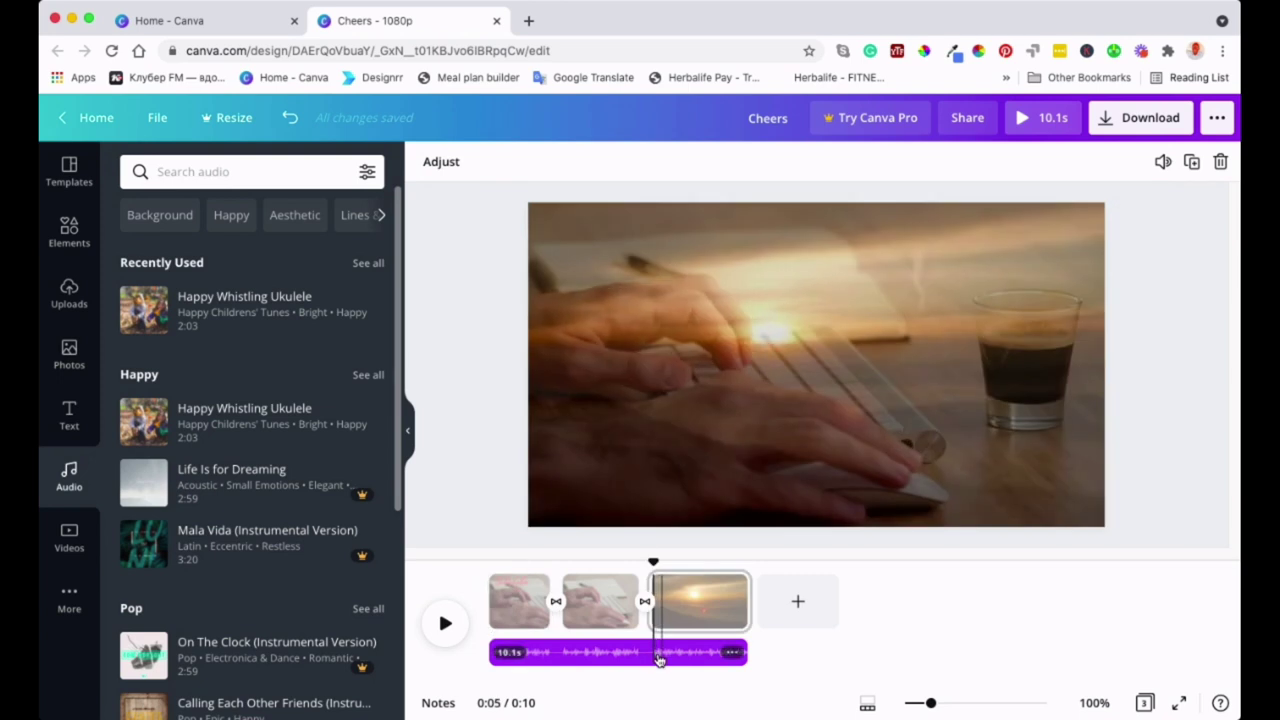
{"action": "left_click", "coordinate": [670, 657]}
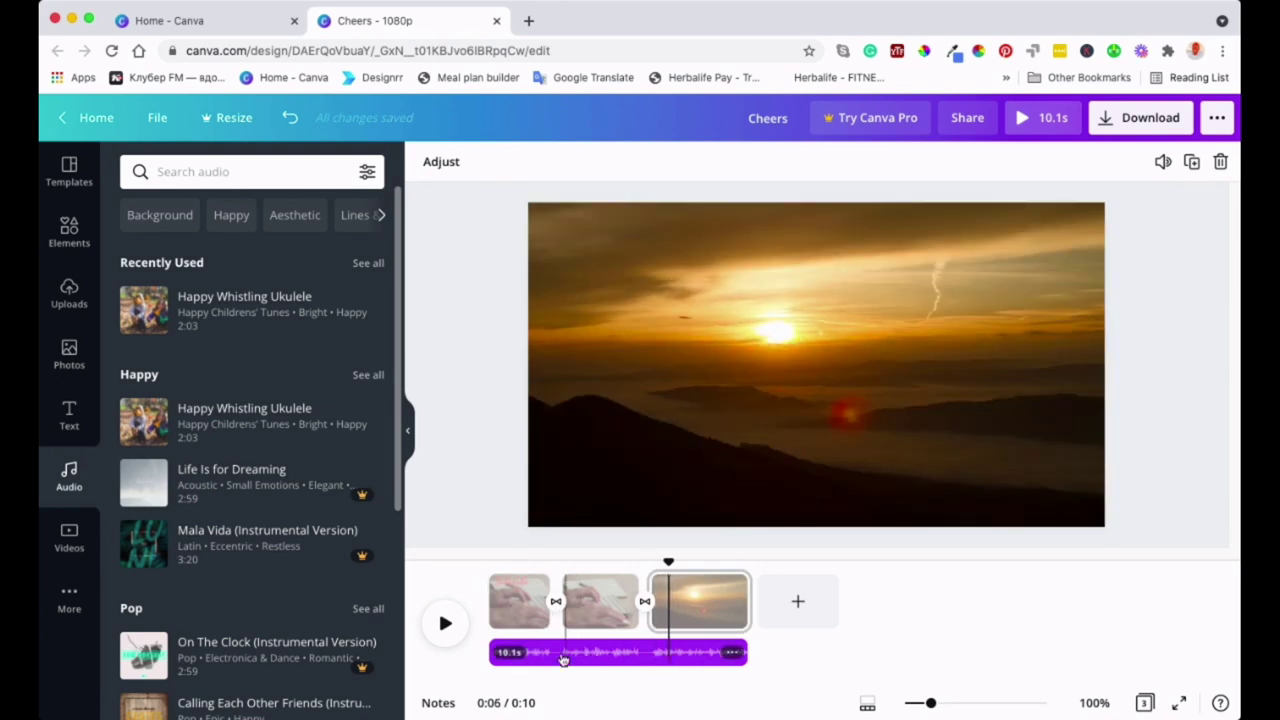
{"action": "left_click", "coordinate": [735, 655]}
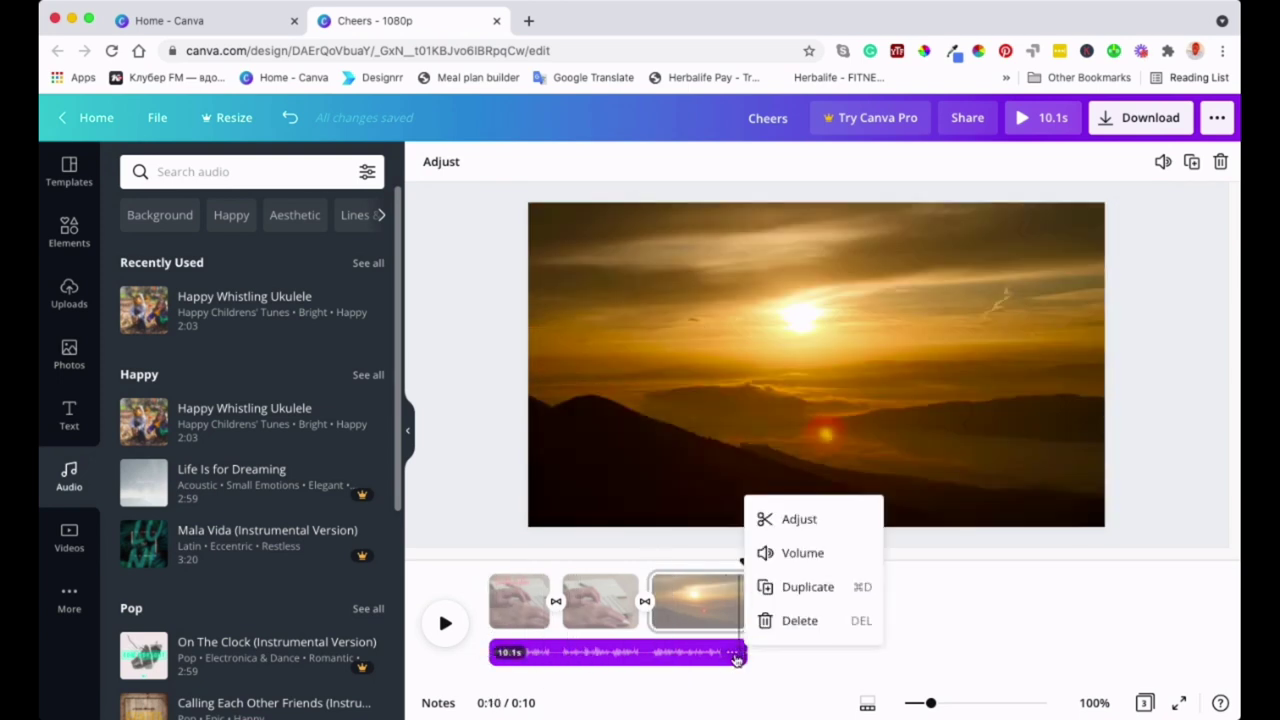
{"action": "left_click", "coordinate": [802, 522]}
{"action": "left_click_drag", "start_coordinate": [690, 653], "coordinate": [551, 652]}
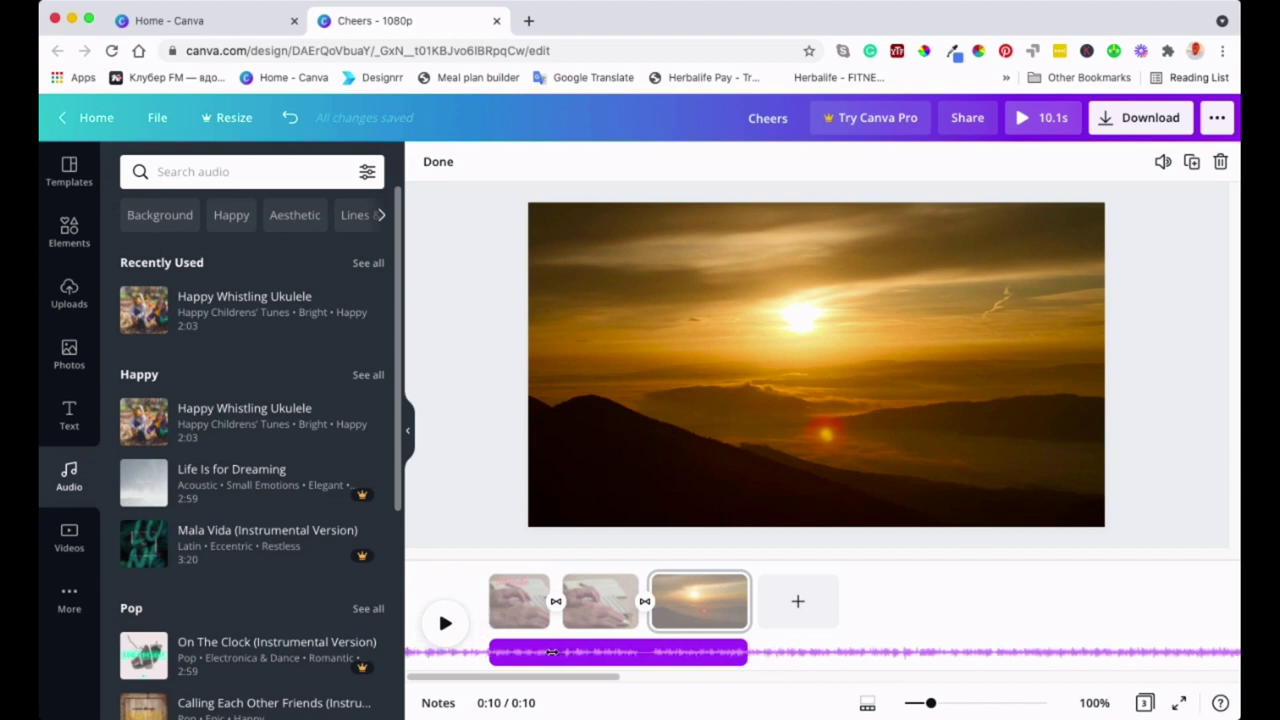
{"action": "left_click", "coordinate": [968, 608]}
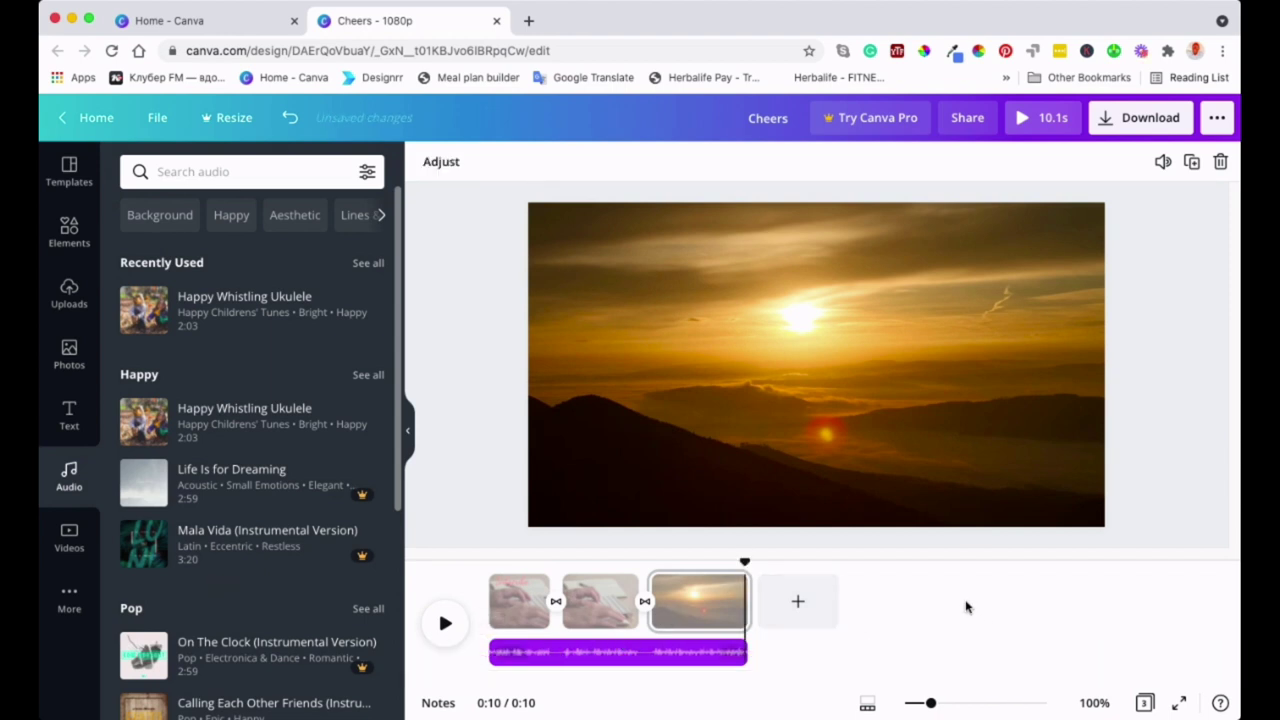
- Play the video with its music, pause it in the full preview, and return to the editor
{"action": "left_click", "coordinate": [446, 624]}
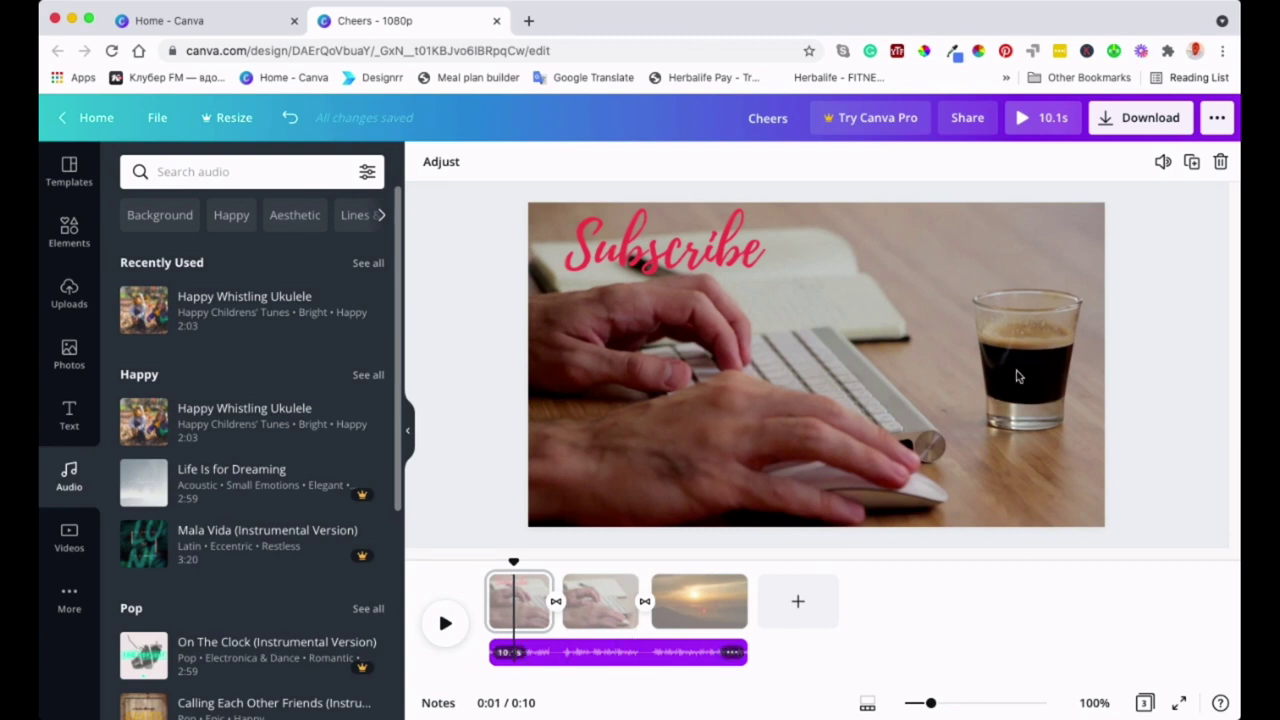
{"action": "left_click", "coordinate": [1026, 120]}
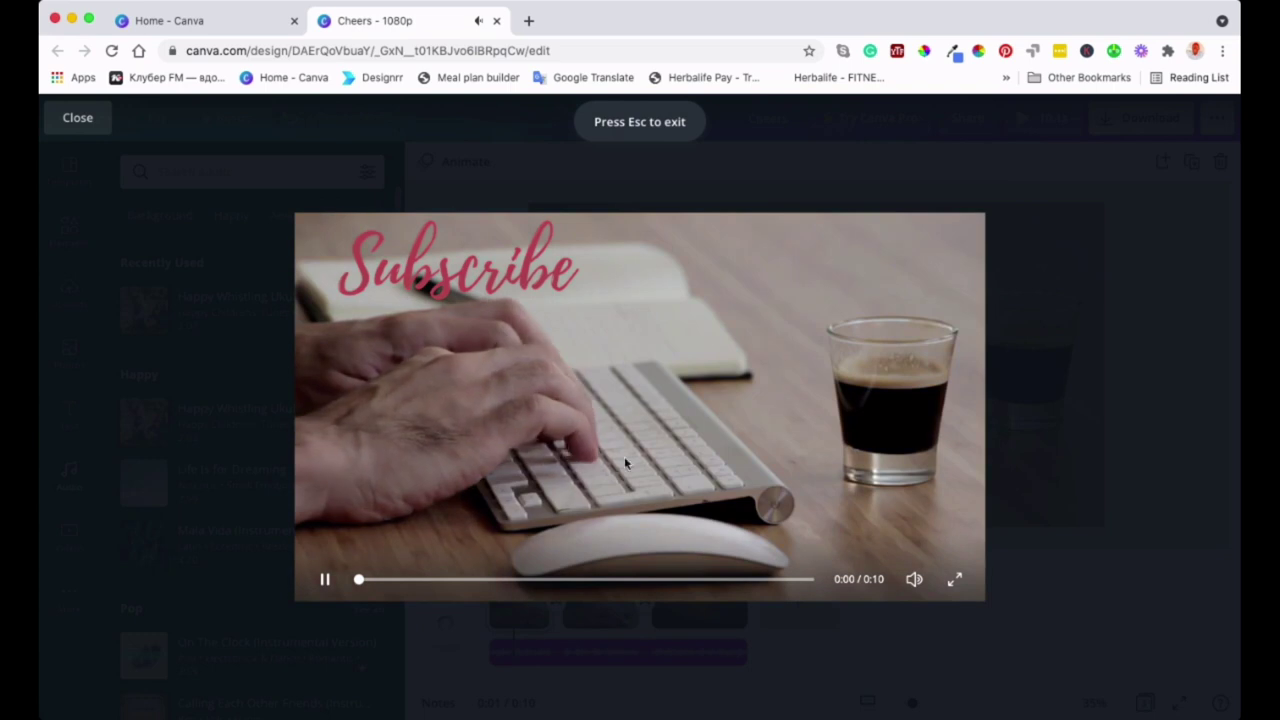
{"action": "left_click", "coordinate": [325, 582]}
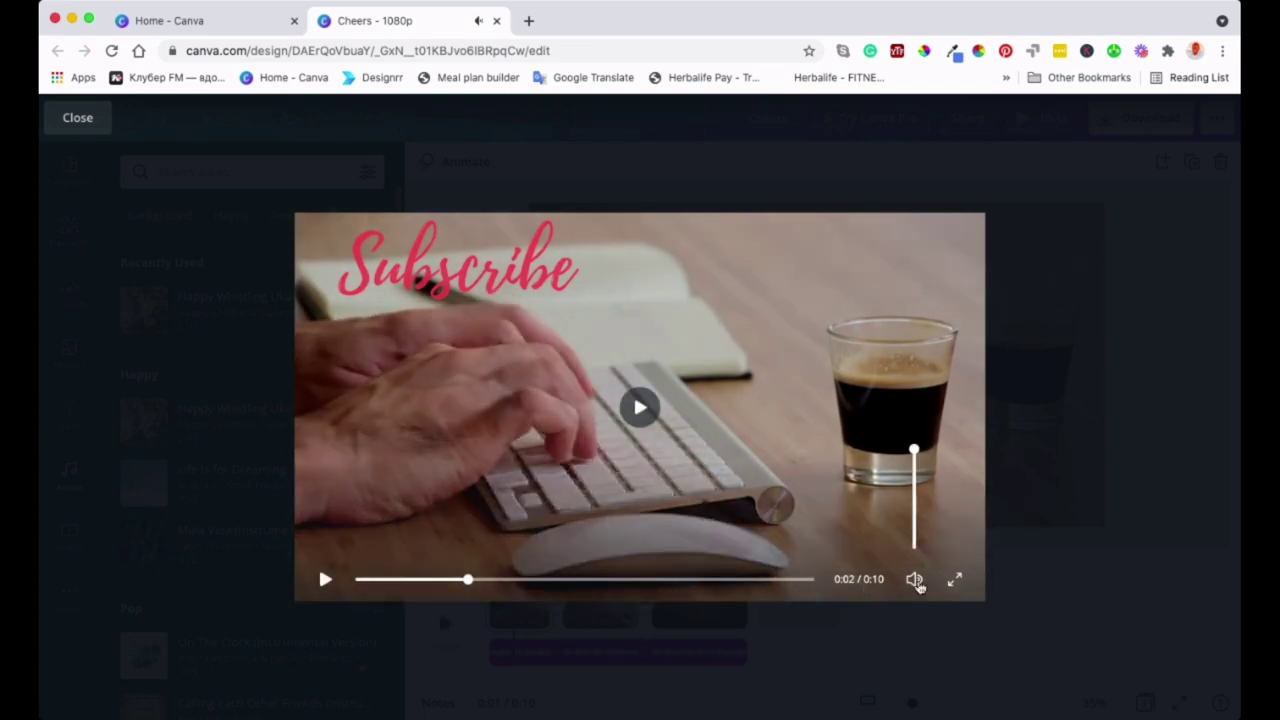
{"action": "left_click", "coordinate": [1060, 306]}
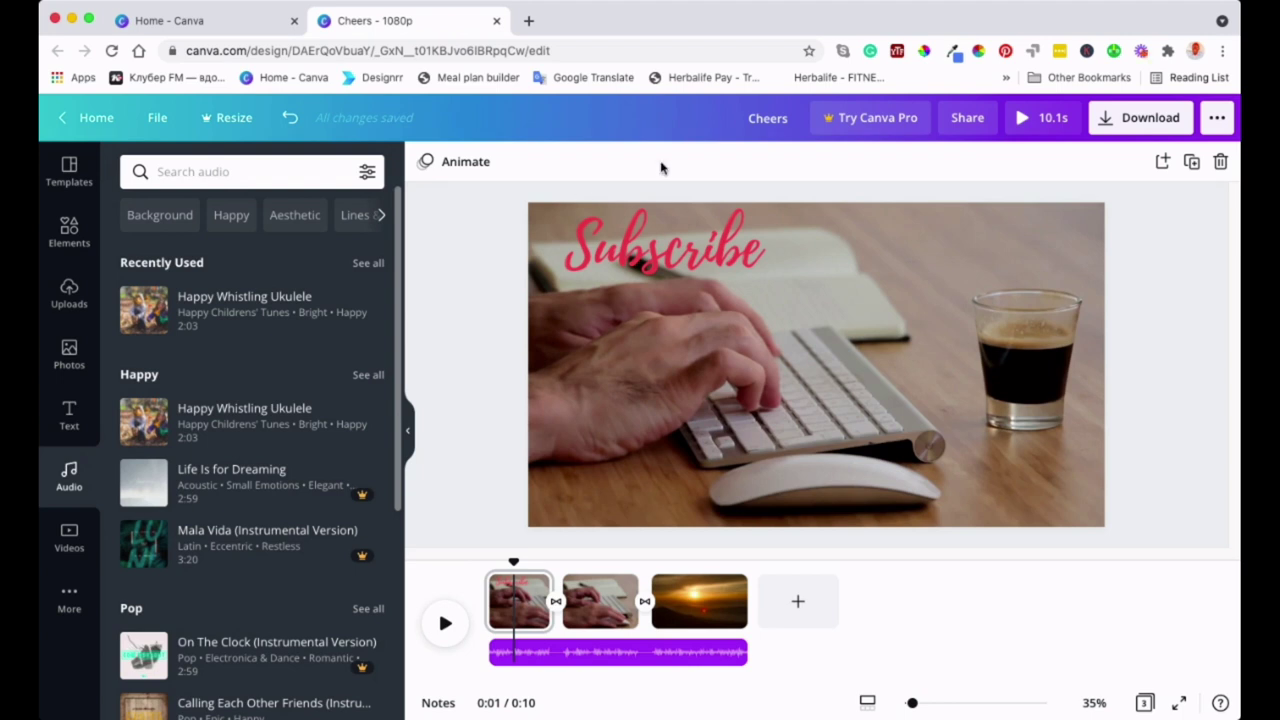
- Review the available file types and page selection in the download settings, and close them without downloading
{"action": "left_click", "coordinate": [1108, 121]}
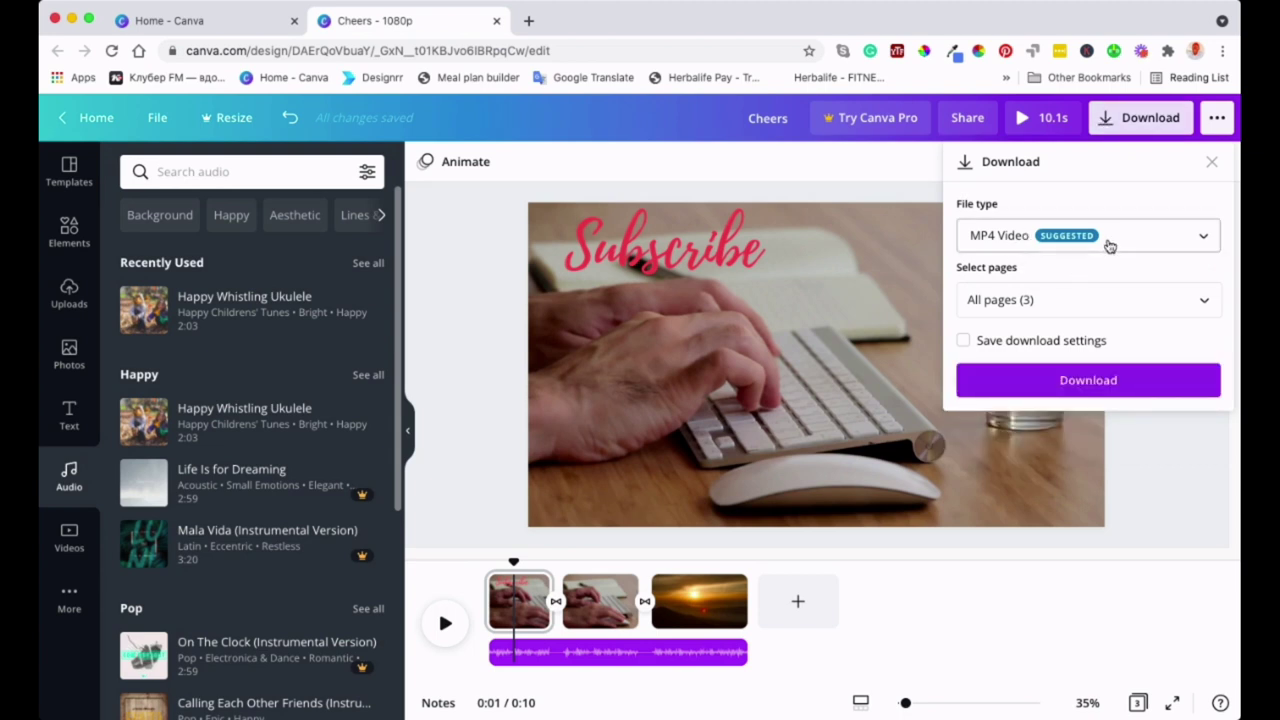
{"action": "left_click", "coordinate": [1204, 241]}
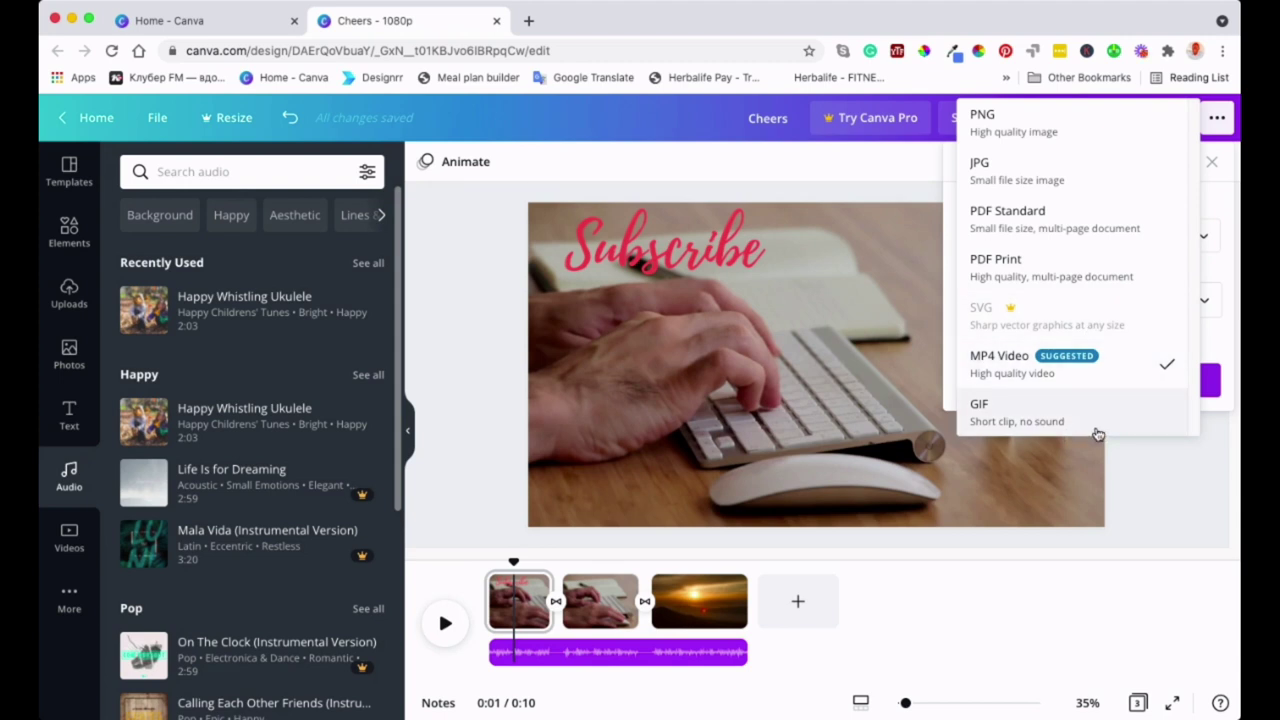
{"action": "left_click", "coordinate": [1170, 497]}
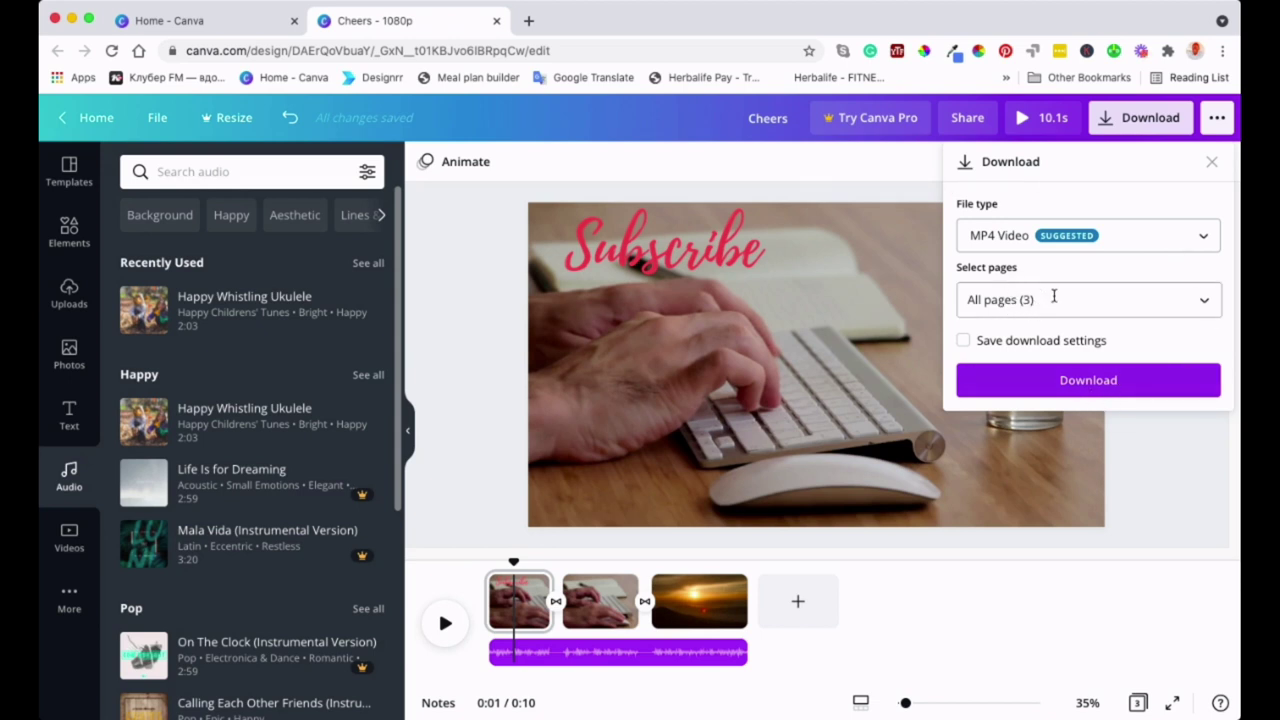
{"action": "left_click", "coordinate": [685, 176]}
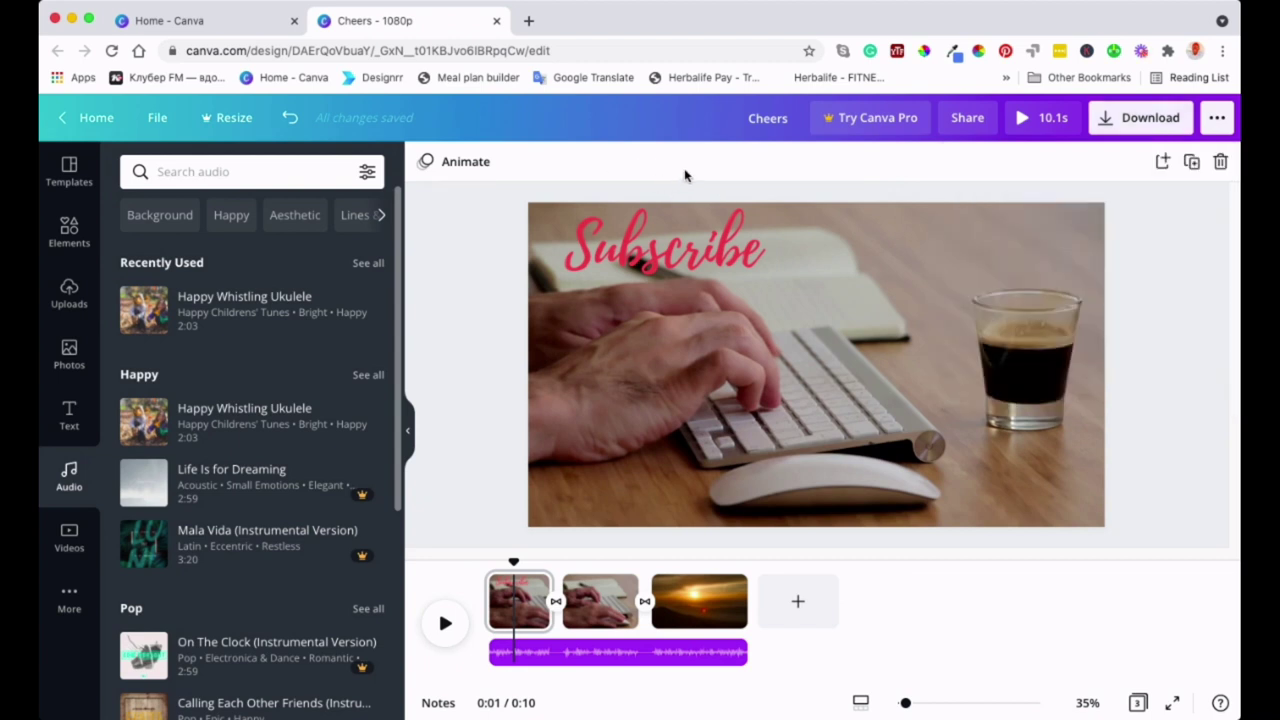
{"action": "left_click", "coordinate": [407, 430]}
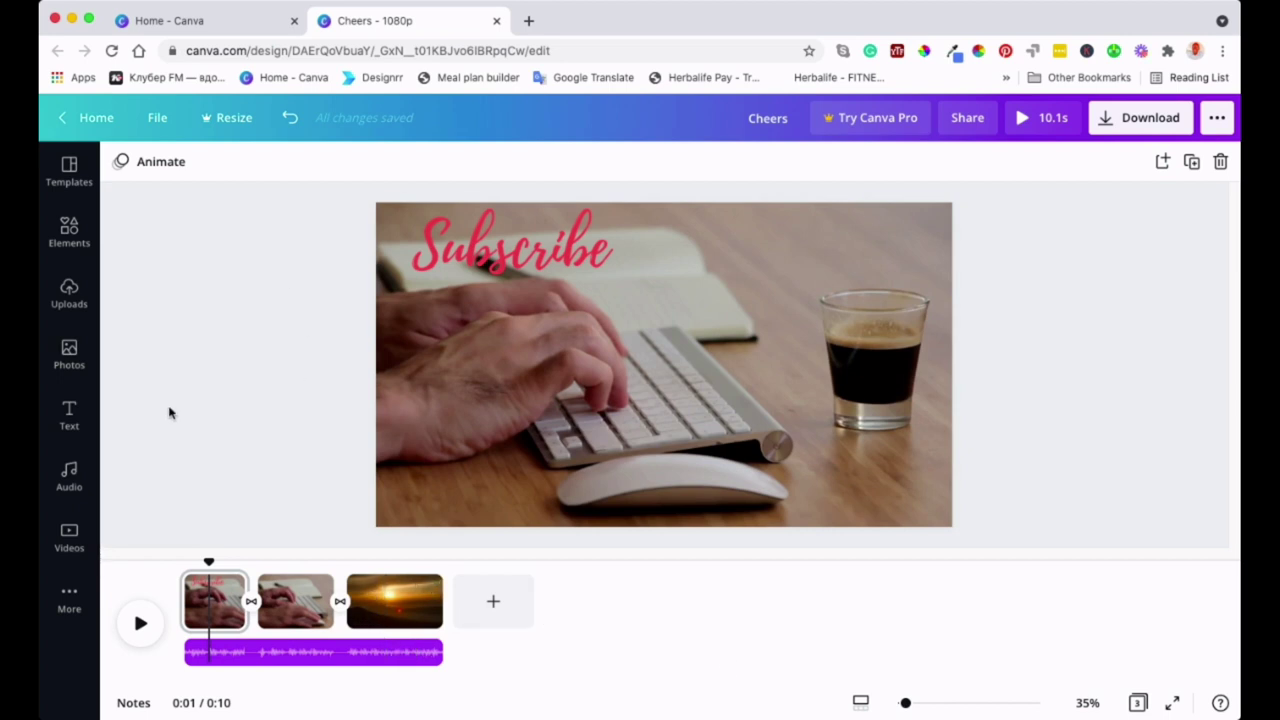
{"action": "left_click_drag", "start_coordinate": [905, 703], "coordinate": [915, 705]}
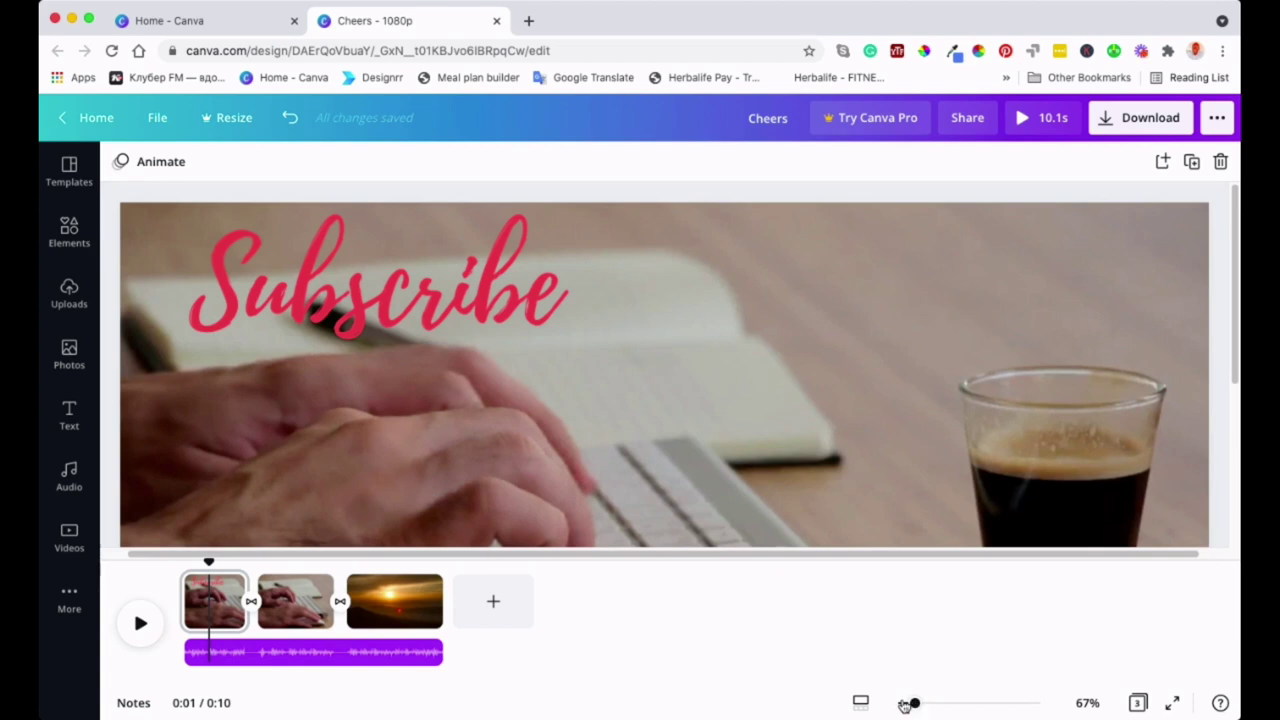
{"action": "left_click", "coordinate": [903, 705]}
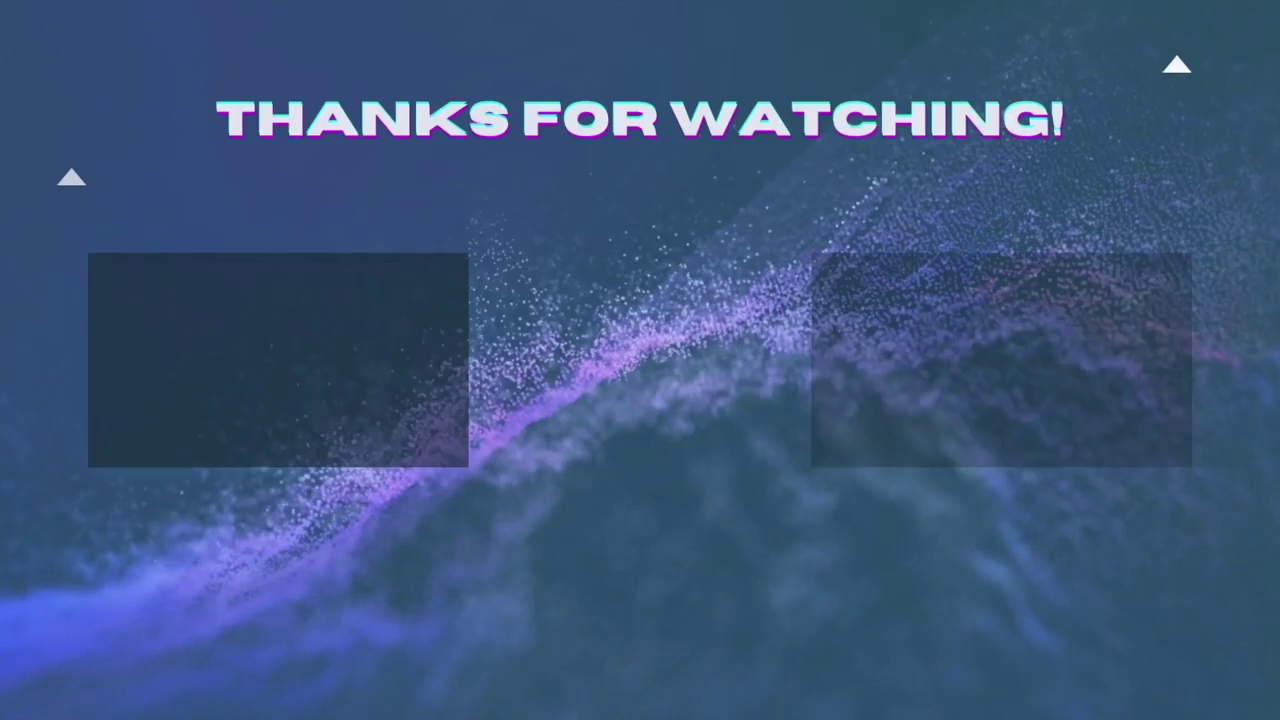